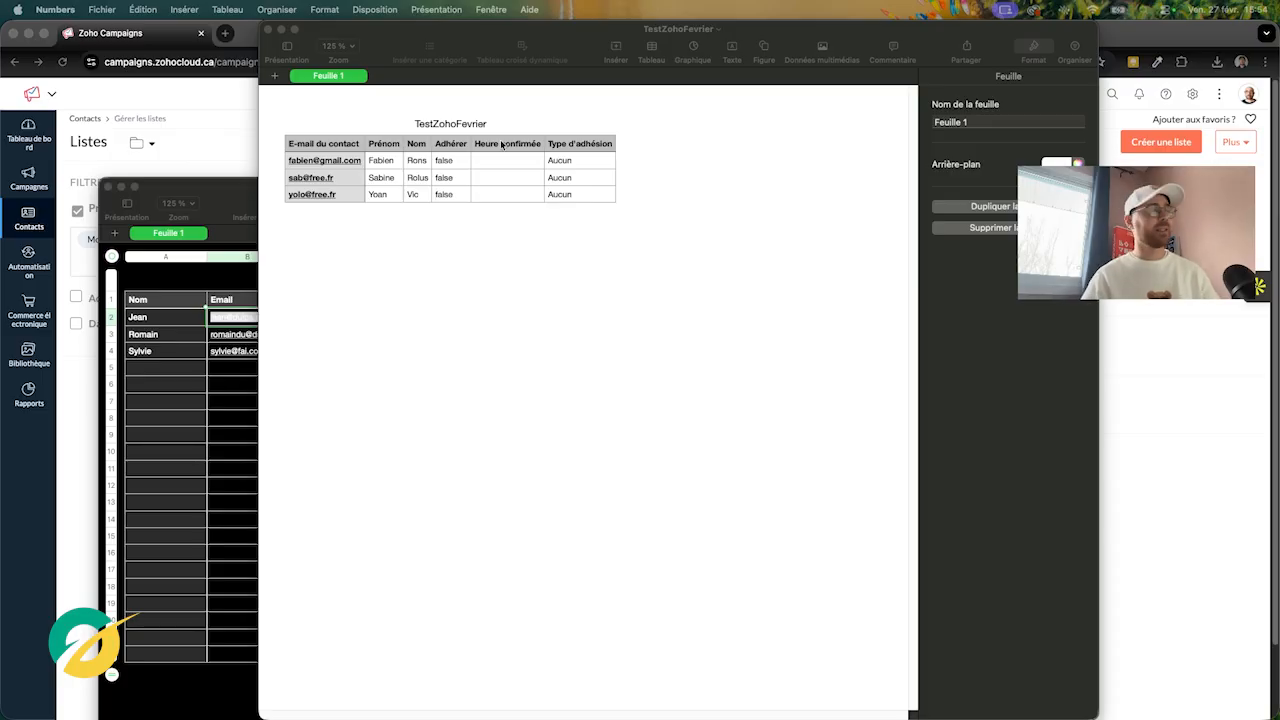
Abandon the CSV export in Numbers without saving and switch back to the Zoho Campaigns page
left_click(104, 10)
mouse_move(172, 232)
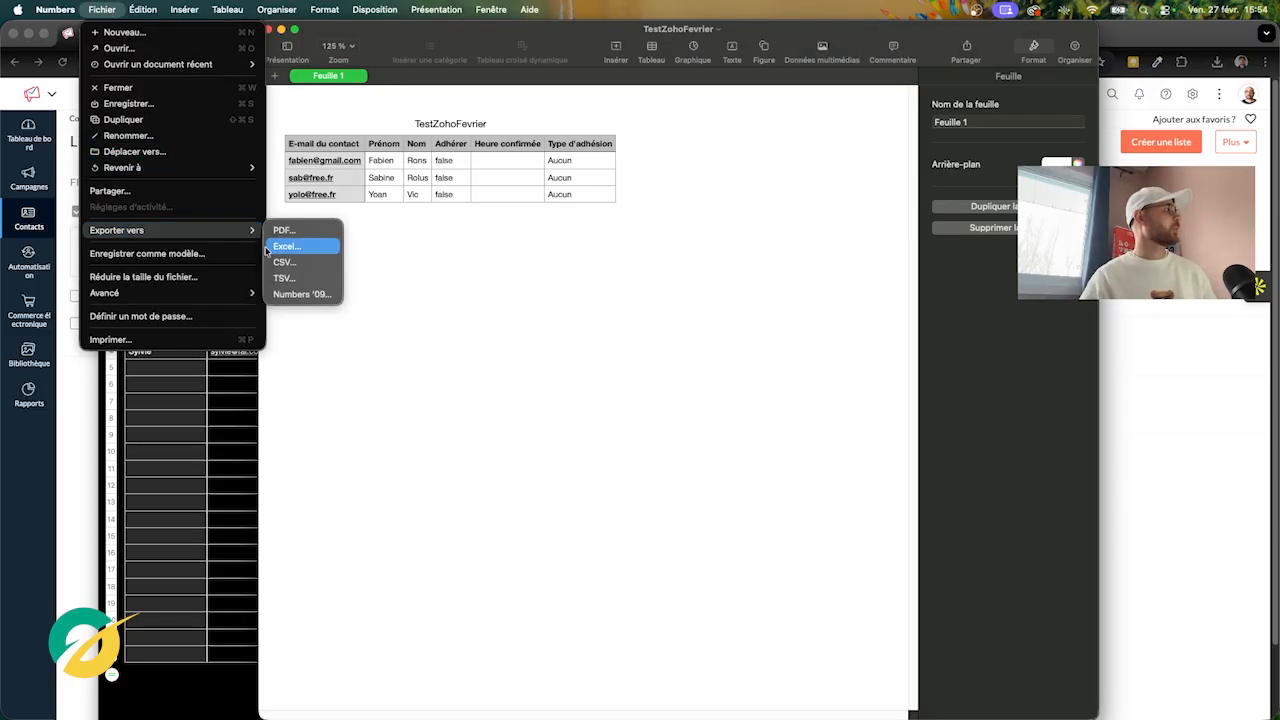
left_click(307, 262)
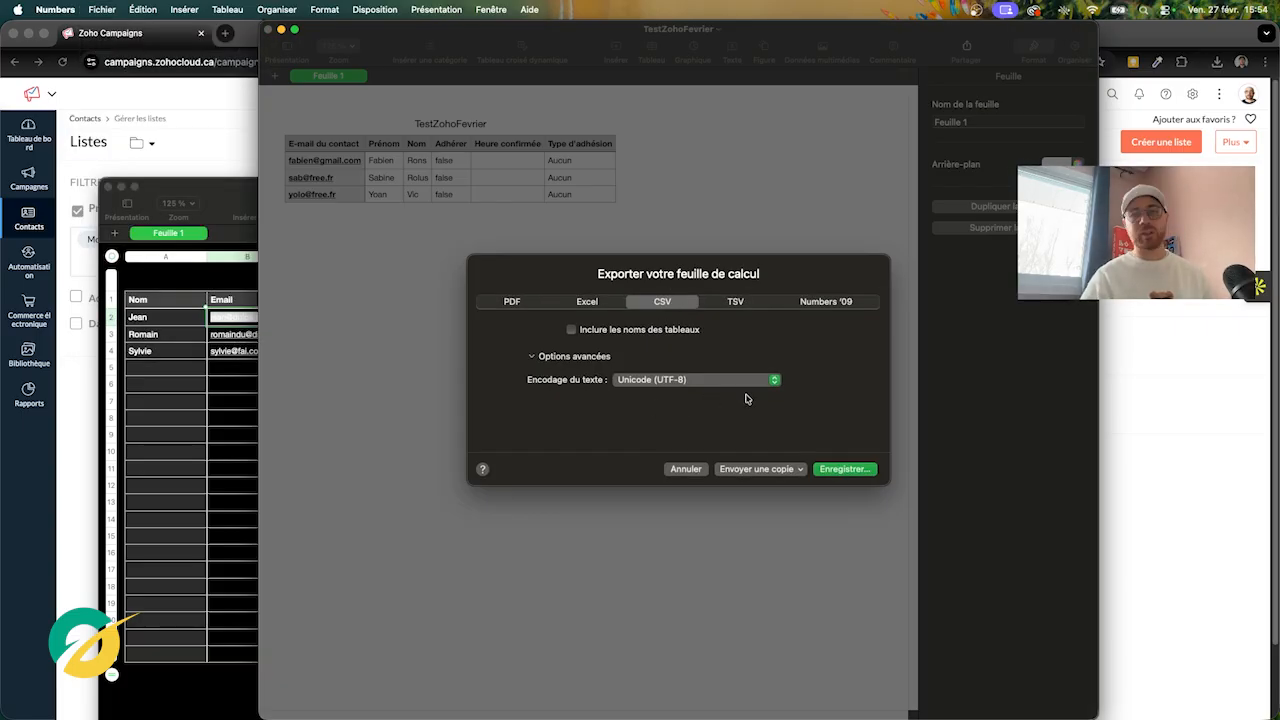
left_click(682, 469)
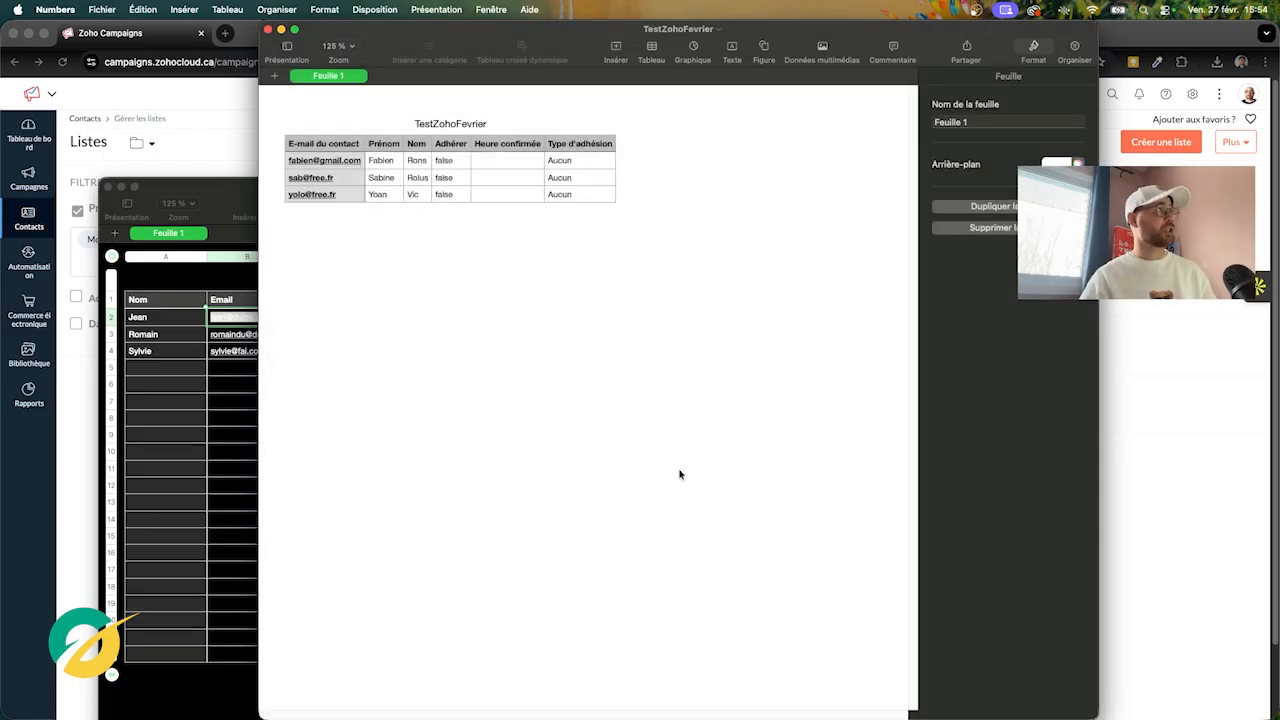
left_click(229, 160)
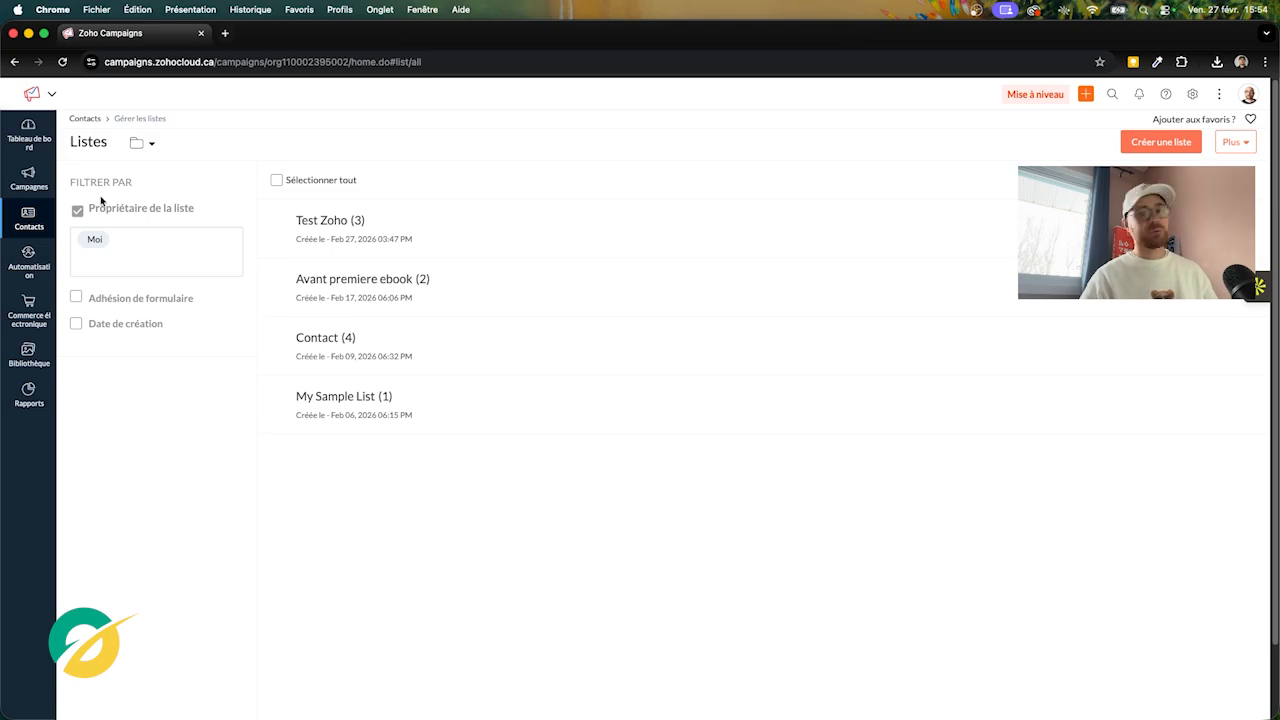
From Gérer les listes, create and save a new contact list named 'Test Zoho Campagn'
mouse_move(33, 218)
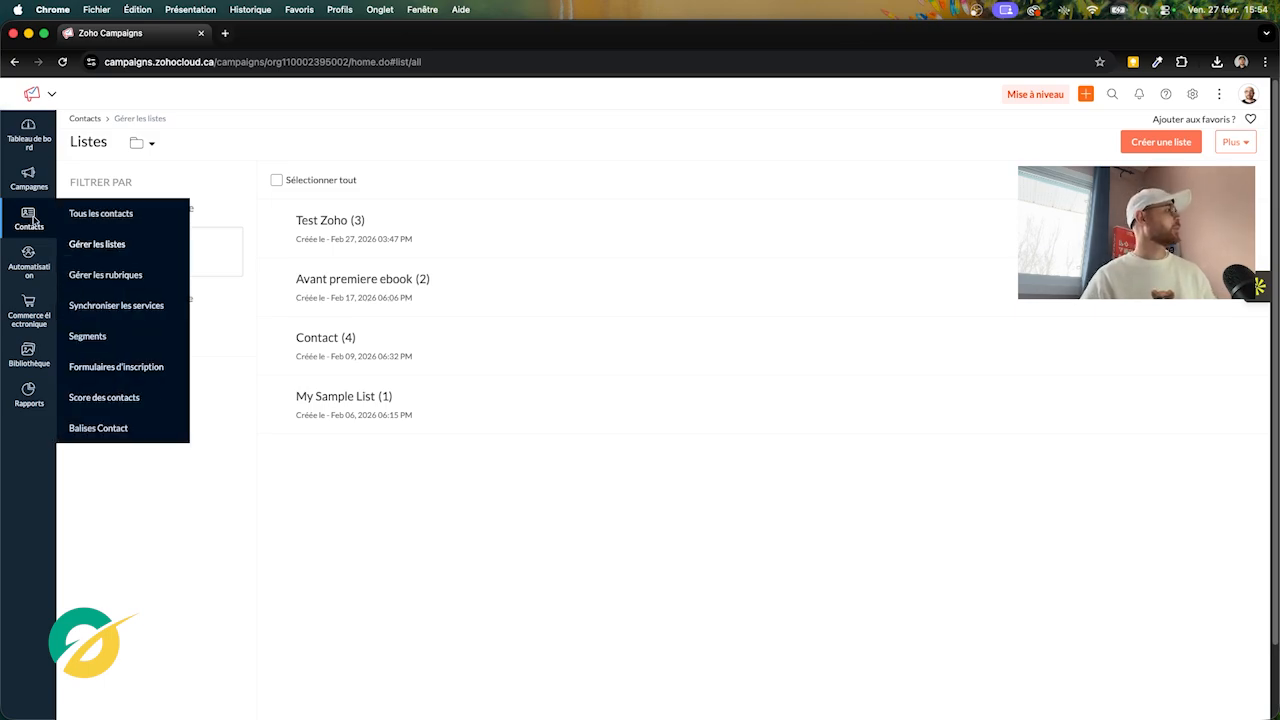
left_click(84, 246)
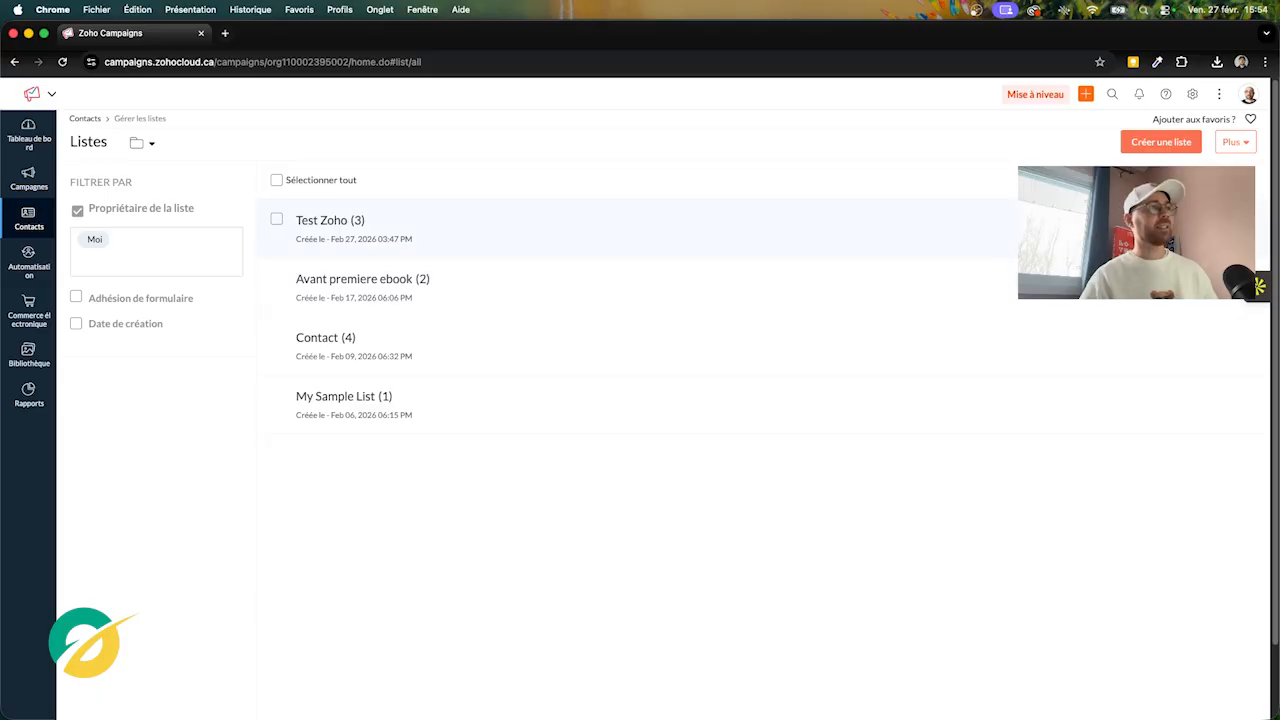
left_click(1178, 151)
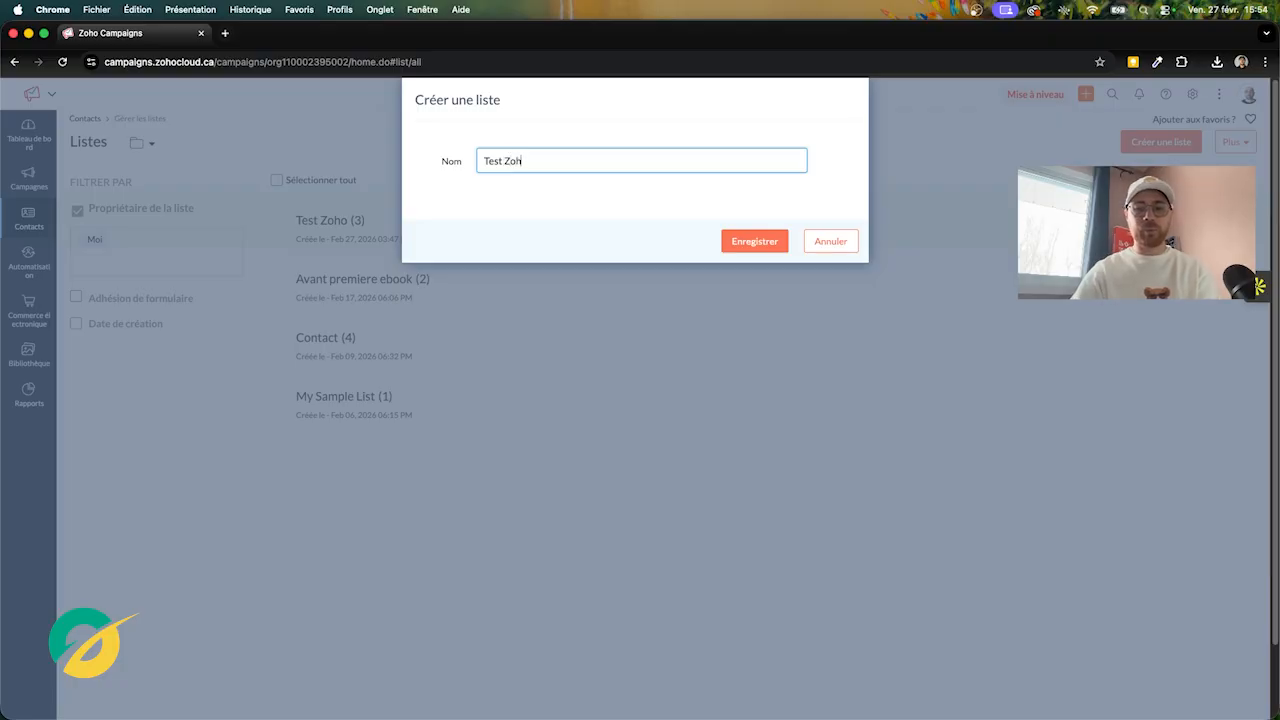
type("Test Zoho Campagn")
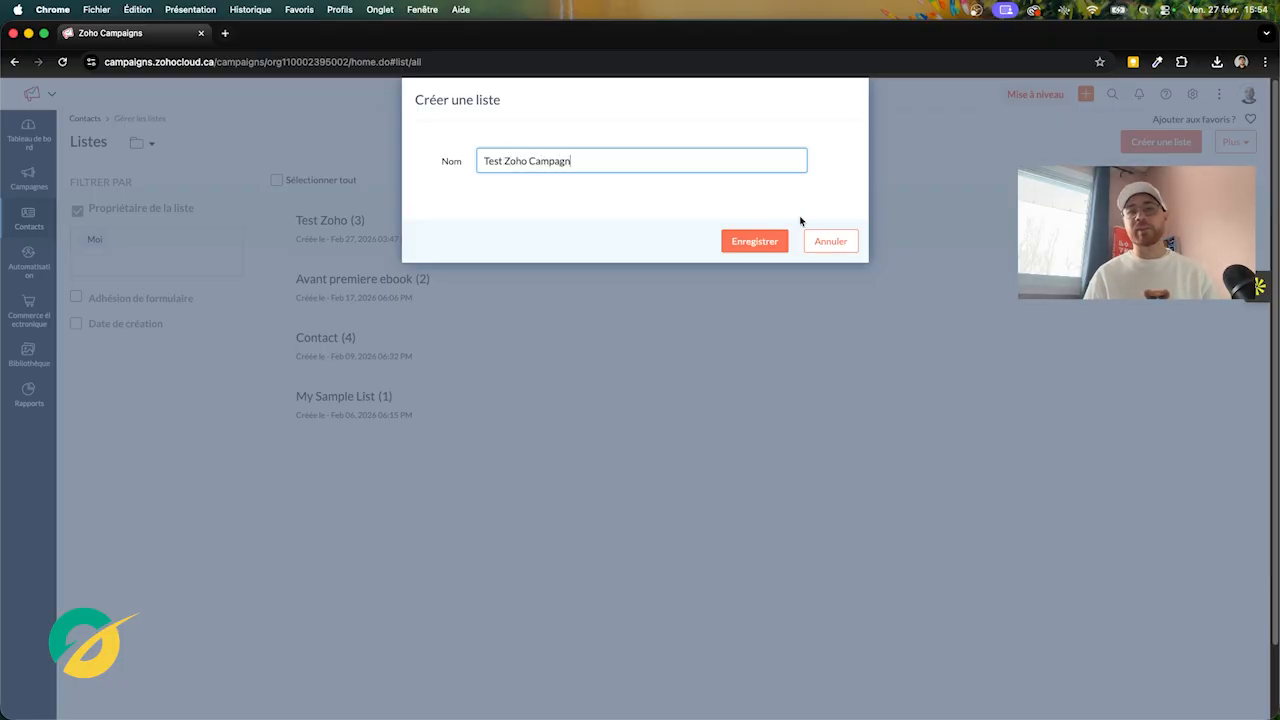
left_click(764, 243)
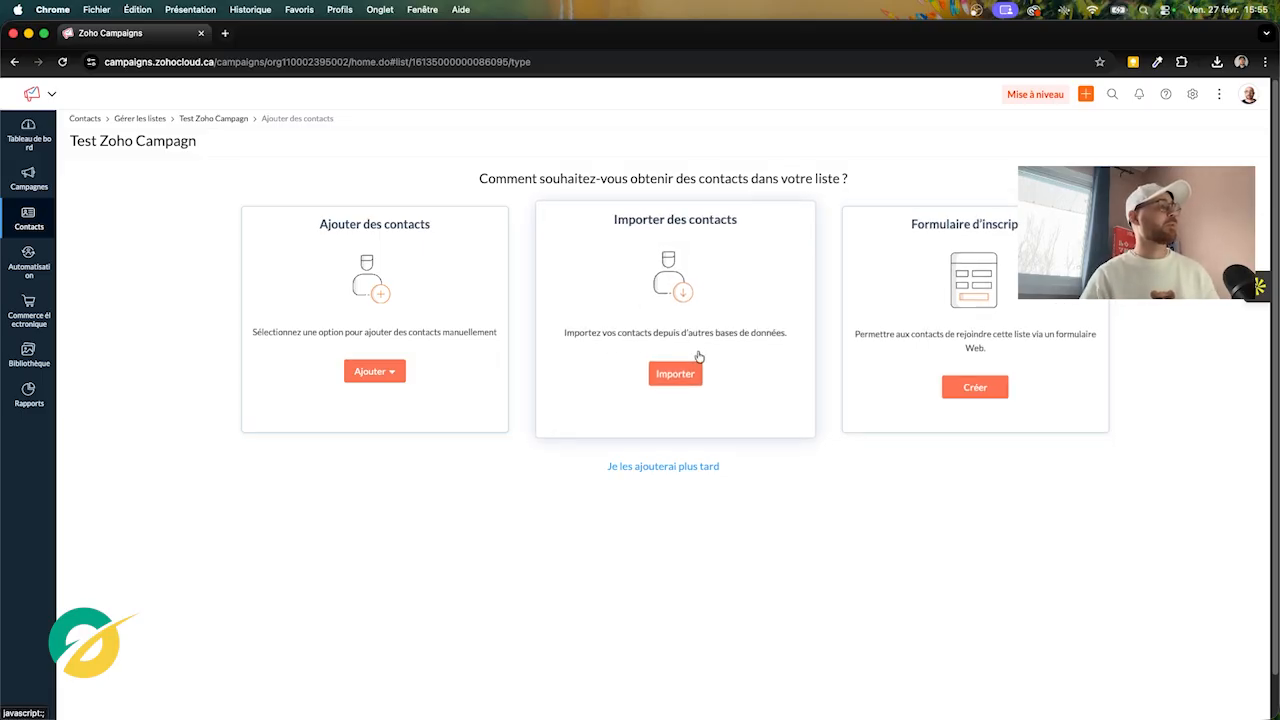
Import contacts by uploading TestZohoFevrier.csv from the Téléchargements folder
left_click(675, 373)
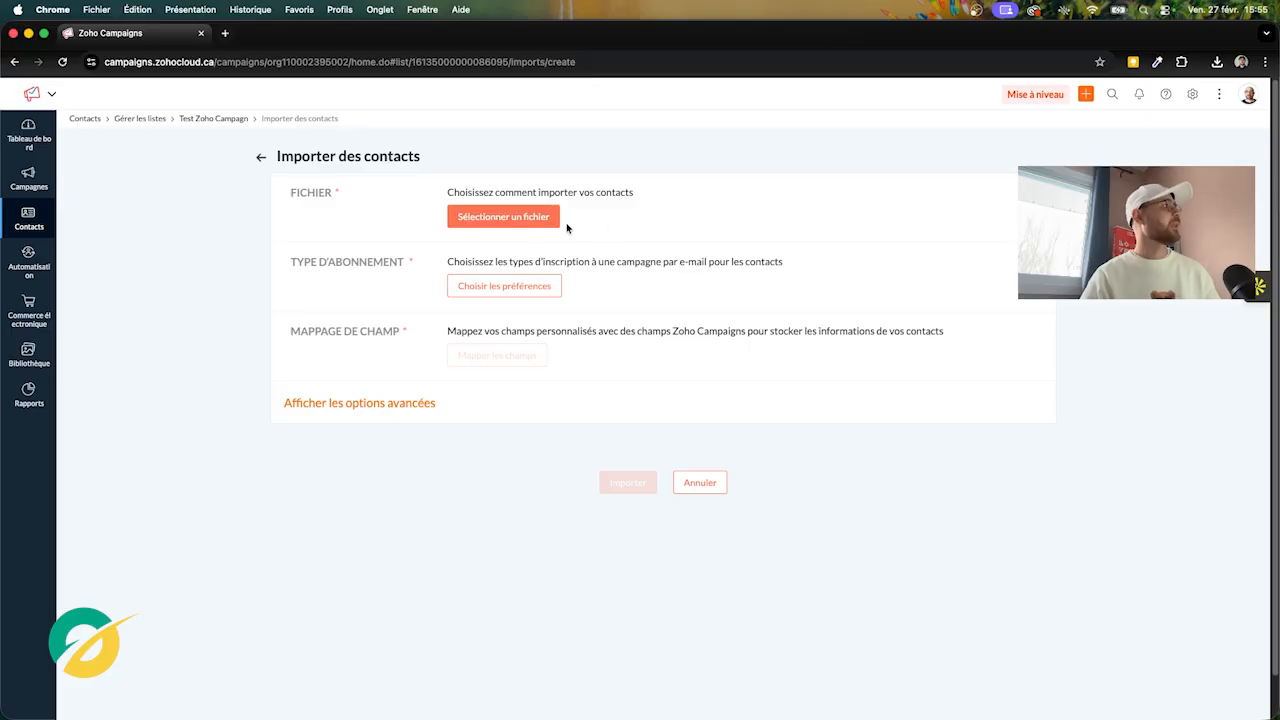
left_click(531, 216)
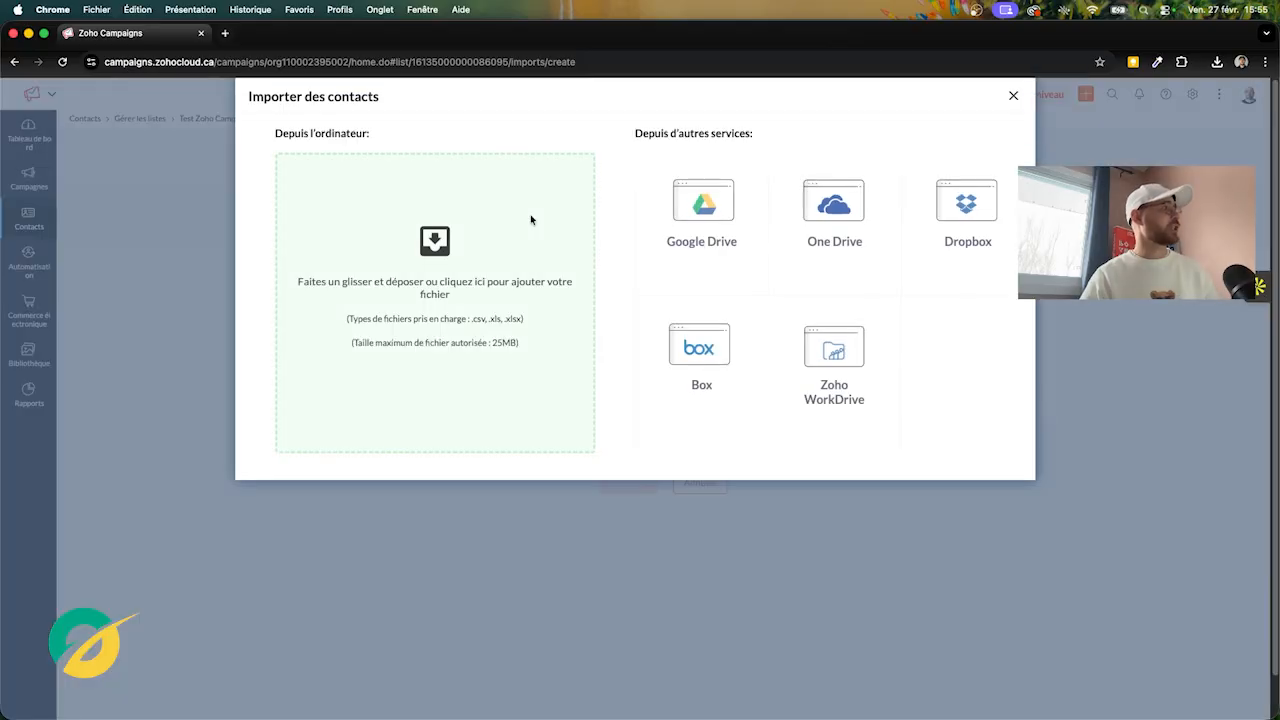
left_click(508, 266)
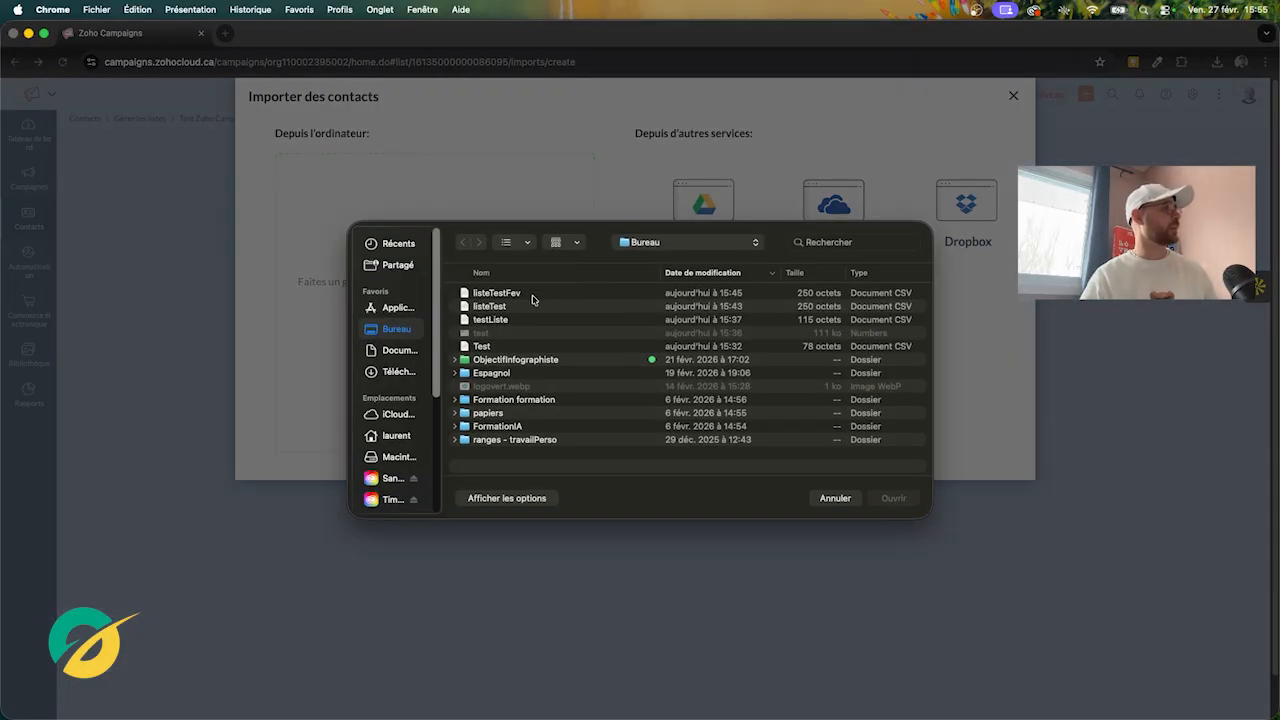
left_click(399, 375)
left_click(550, 293)
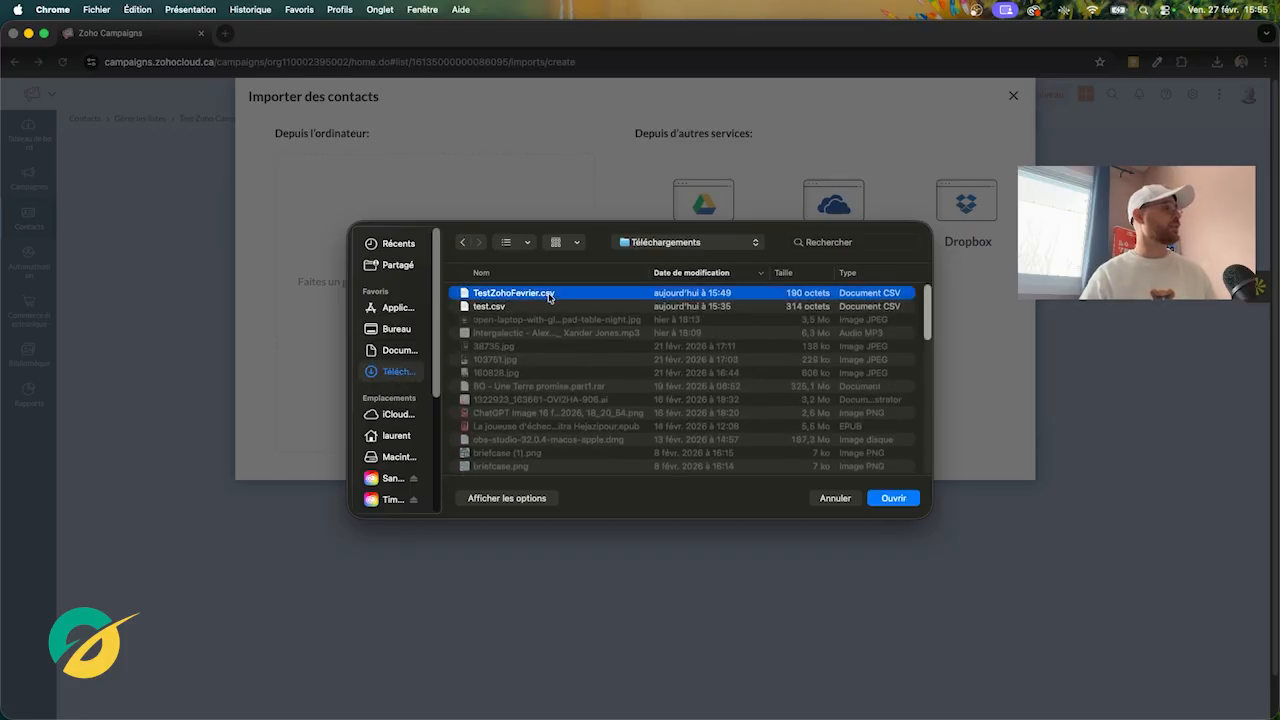
left_click(893, 498)
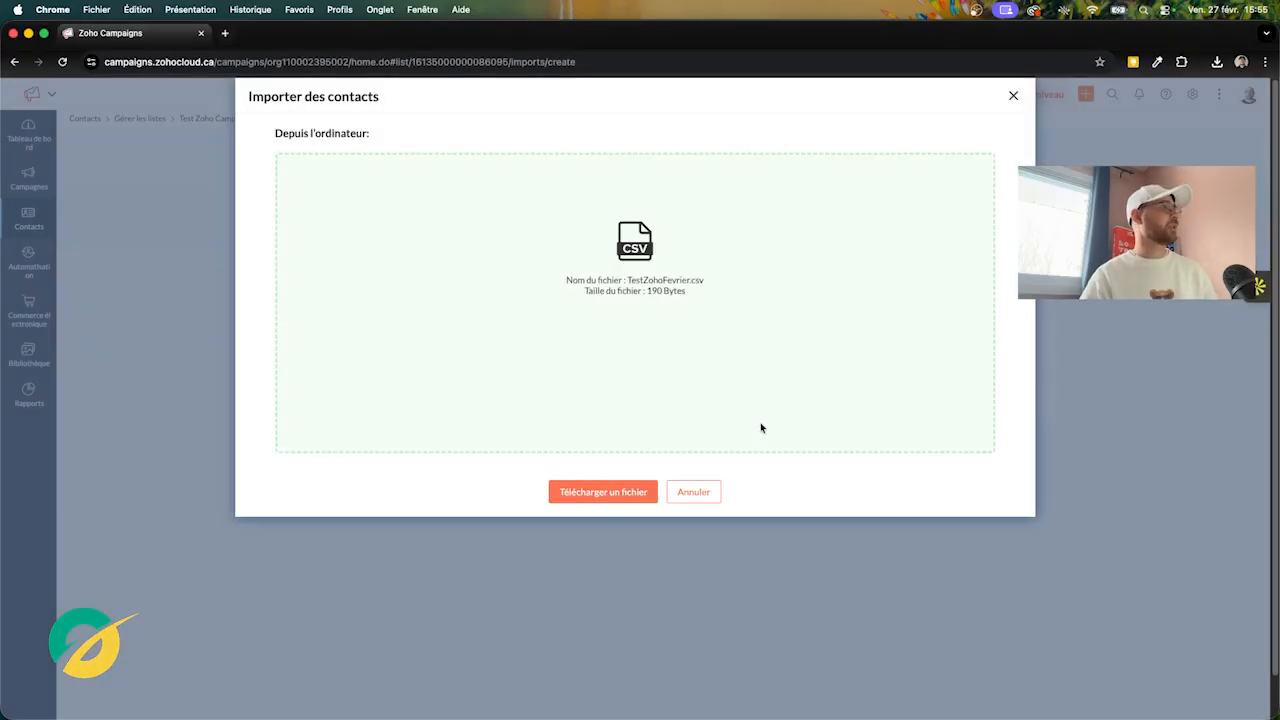
left_click(616, 494)
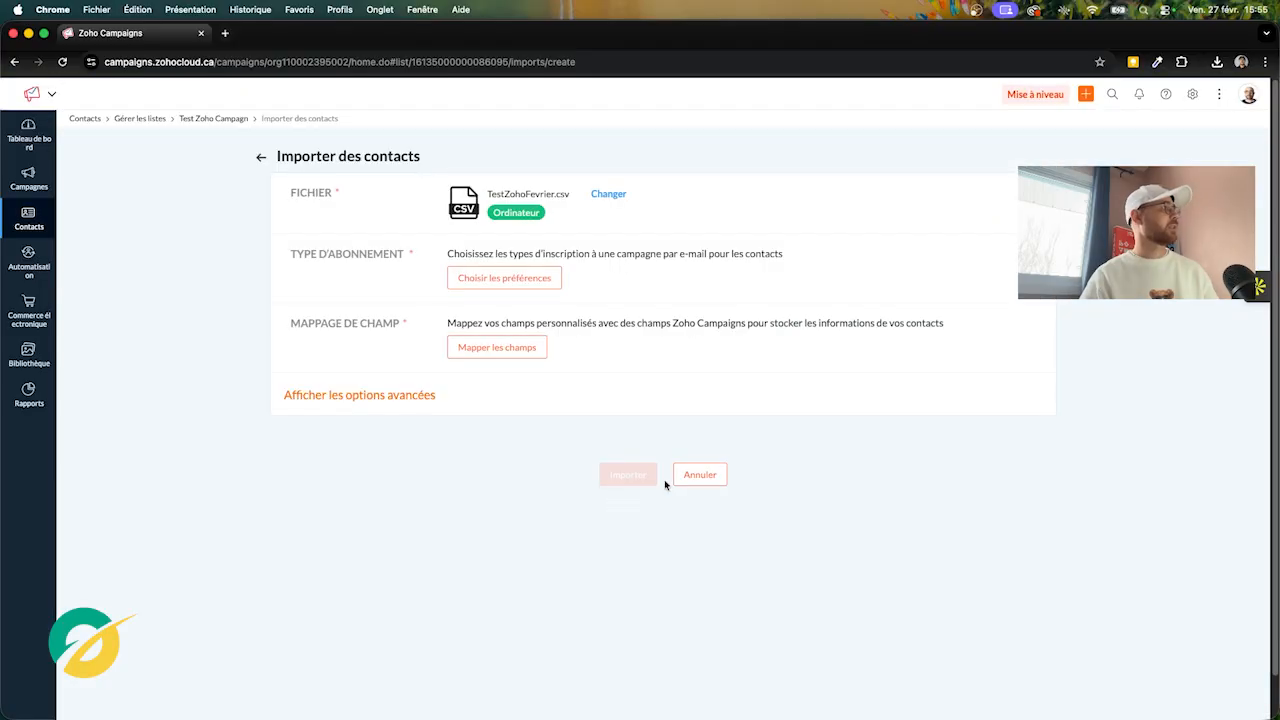
Save marketing as the imported contacts' subscription type, with consent confirmed
left_click(545, 280)
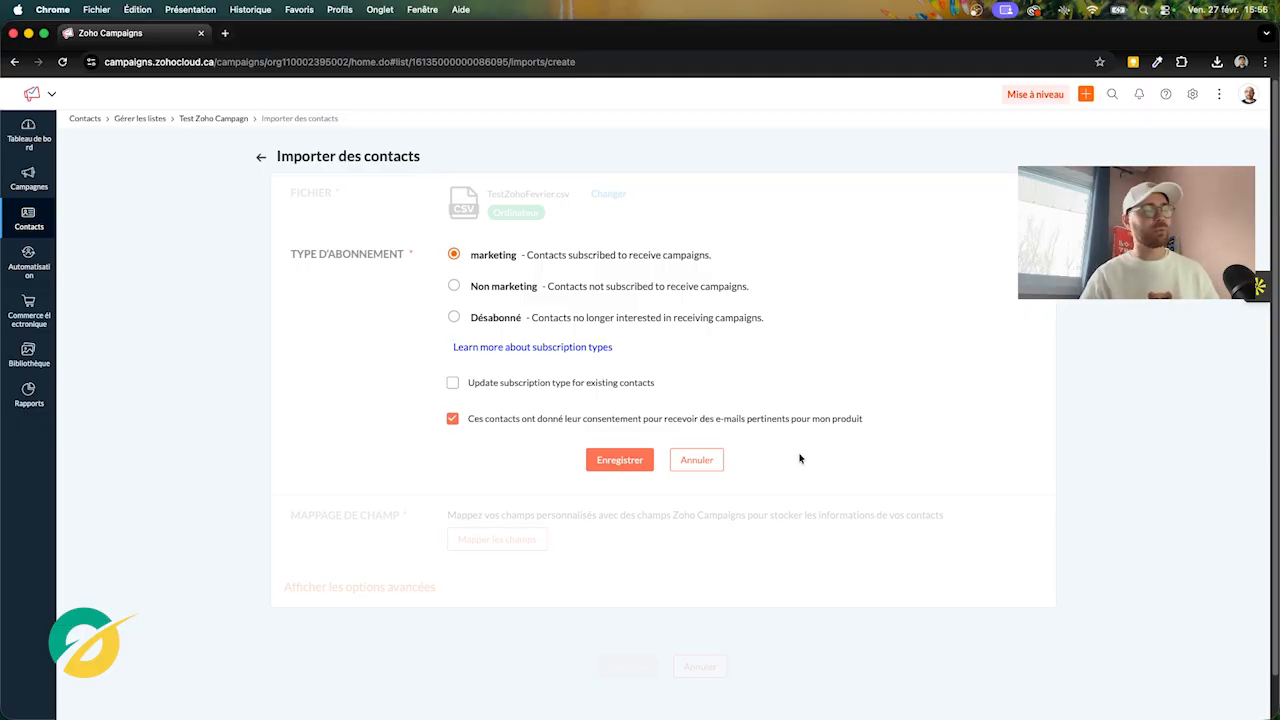
left_click(624, 460)
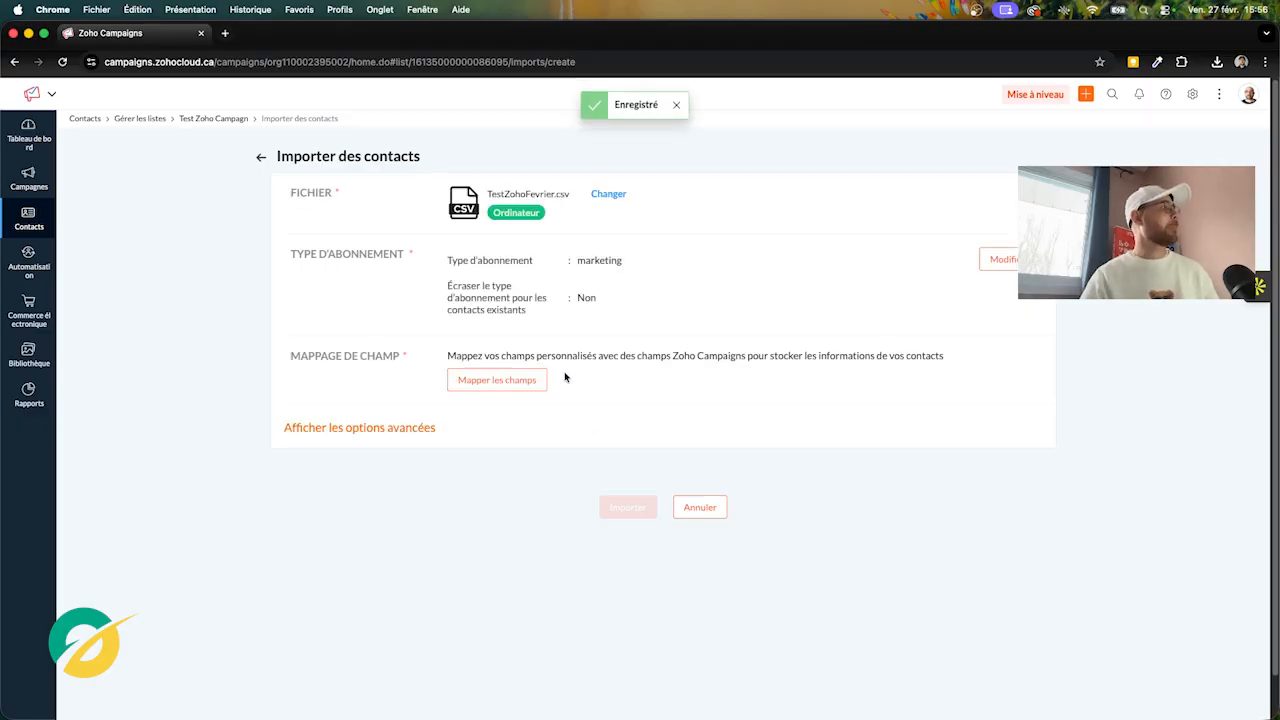
left_click(527, 379)
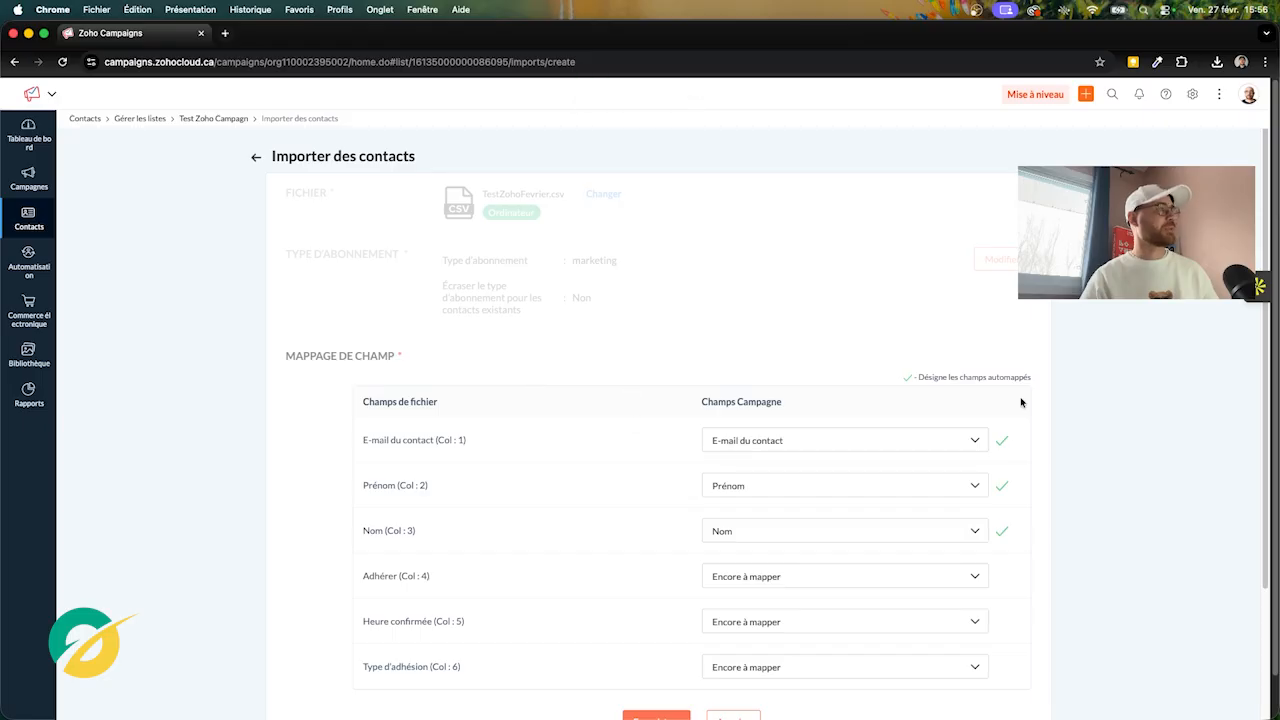
Check the Adhérer column's field options and leave it unmapped
left_click_drag(1272, 400, 1262, 471)
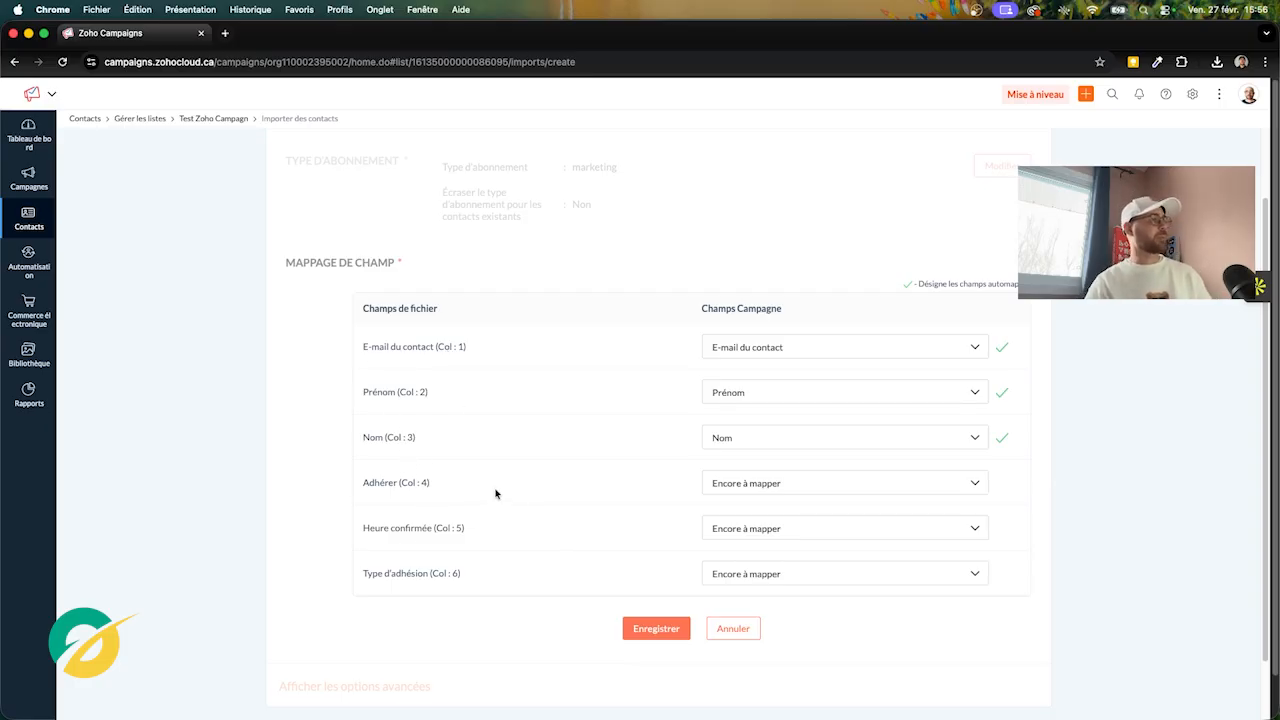
left_click(829, 482)
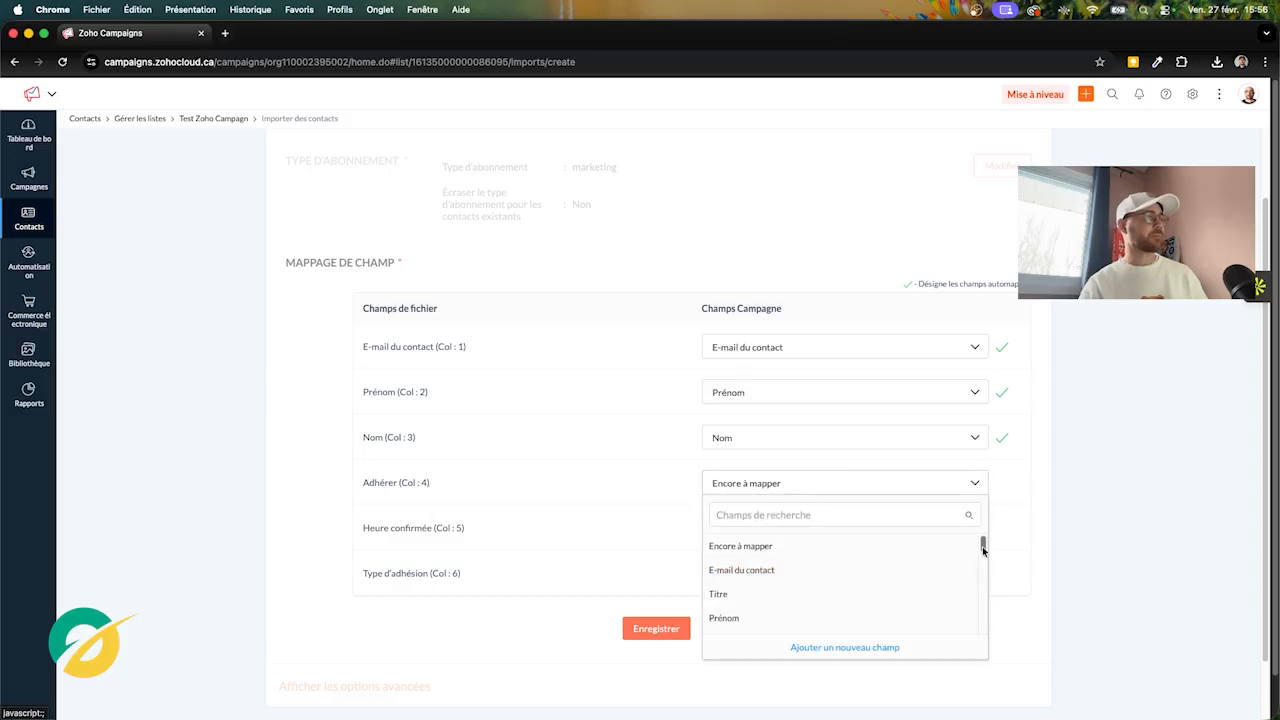
left_click_drag(983, 545, 982, 575)
left_click(1062, 515)
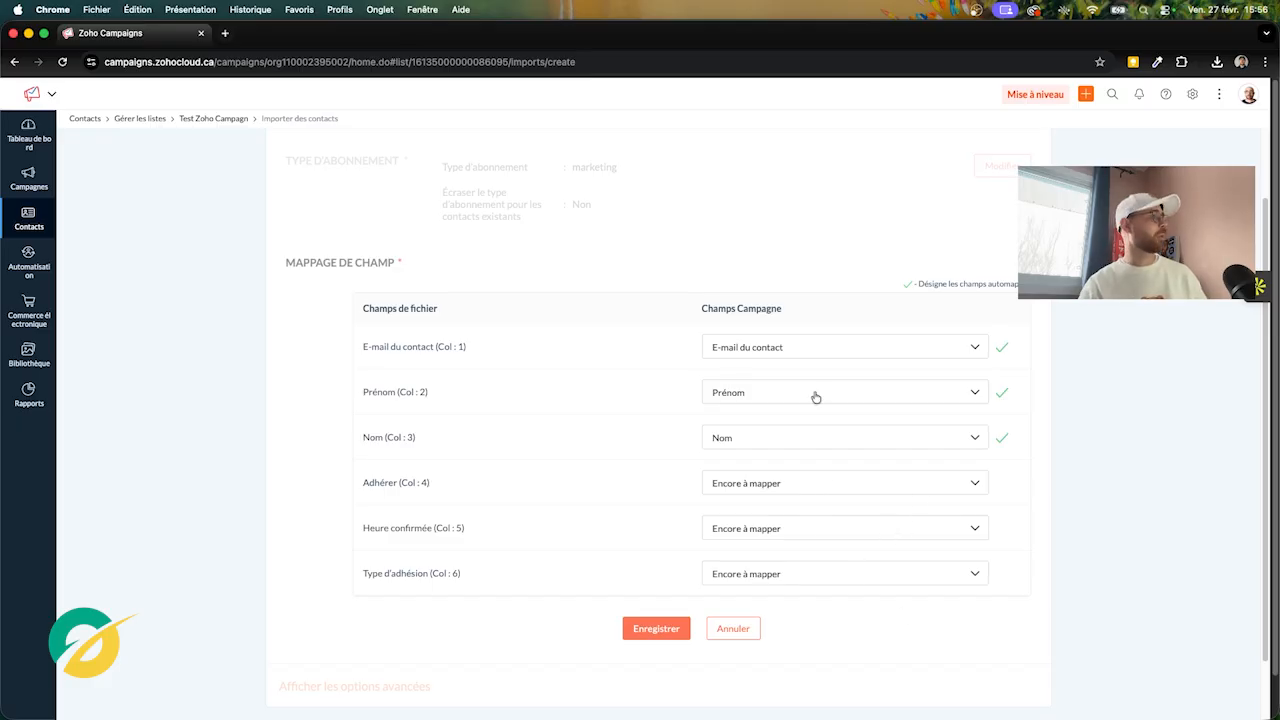
Confirm the e-mail, Prénom and Nom columns keep their auto-mapped fields, then return to Numbers
left_click(810, 354)
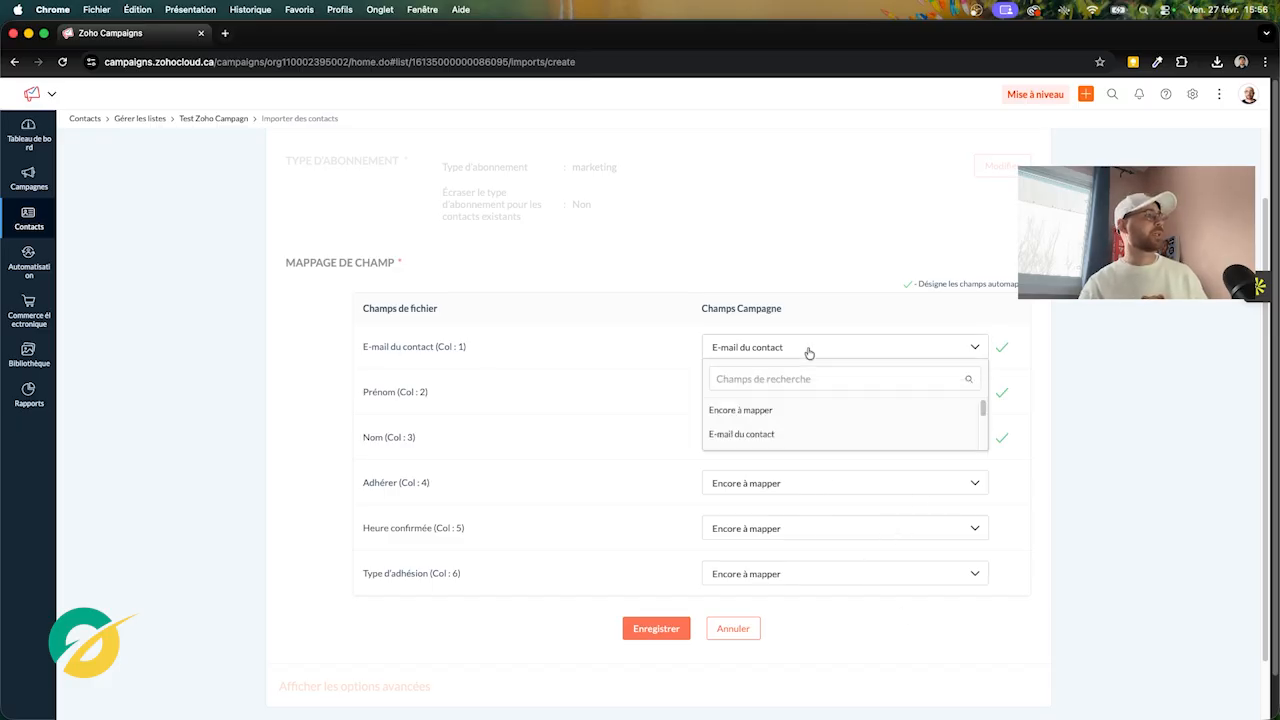
left_click(772, 436)
left_click(877, 396)
left_click(1040, 470)
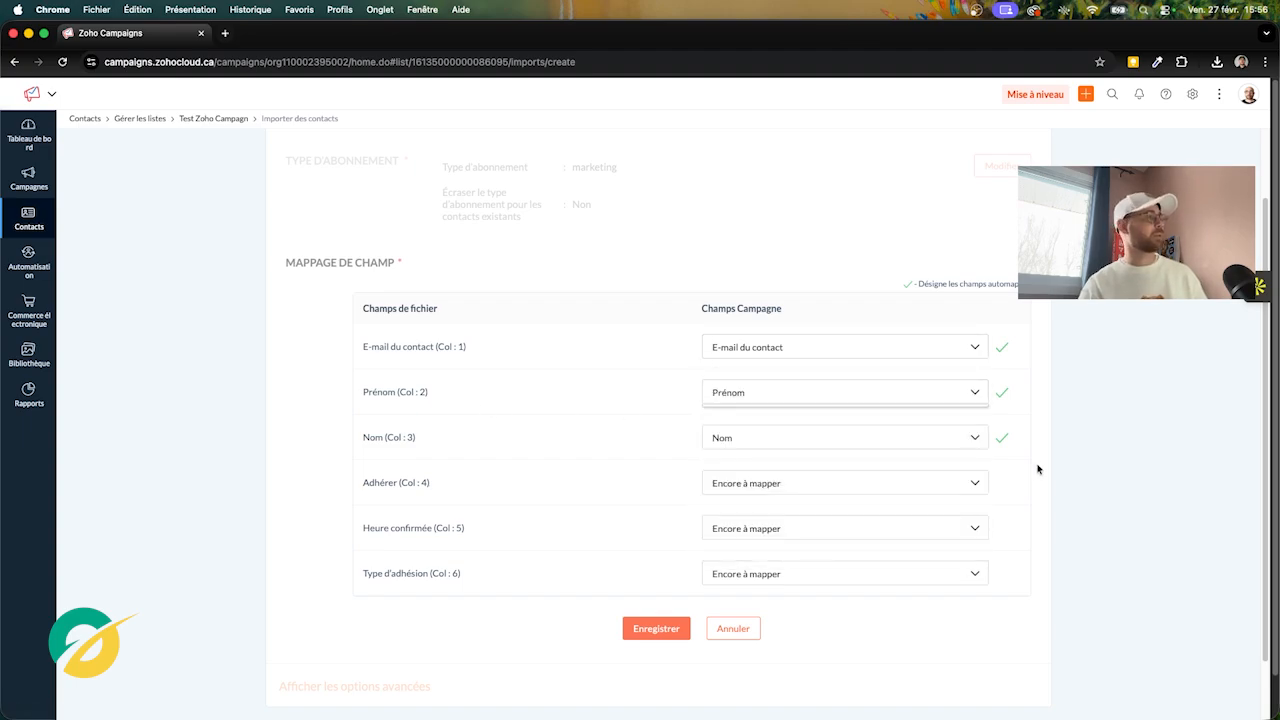
left_click(853, 448)
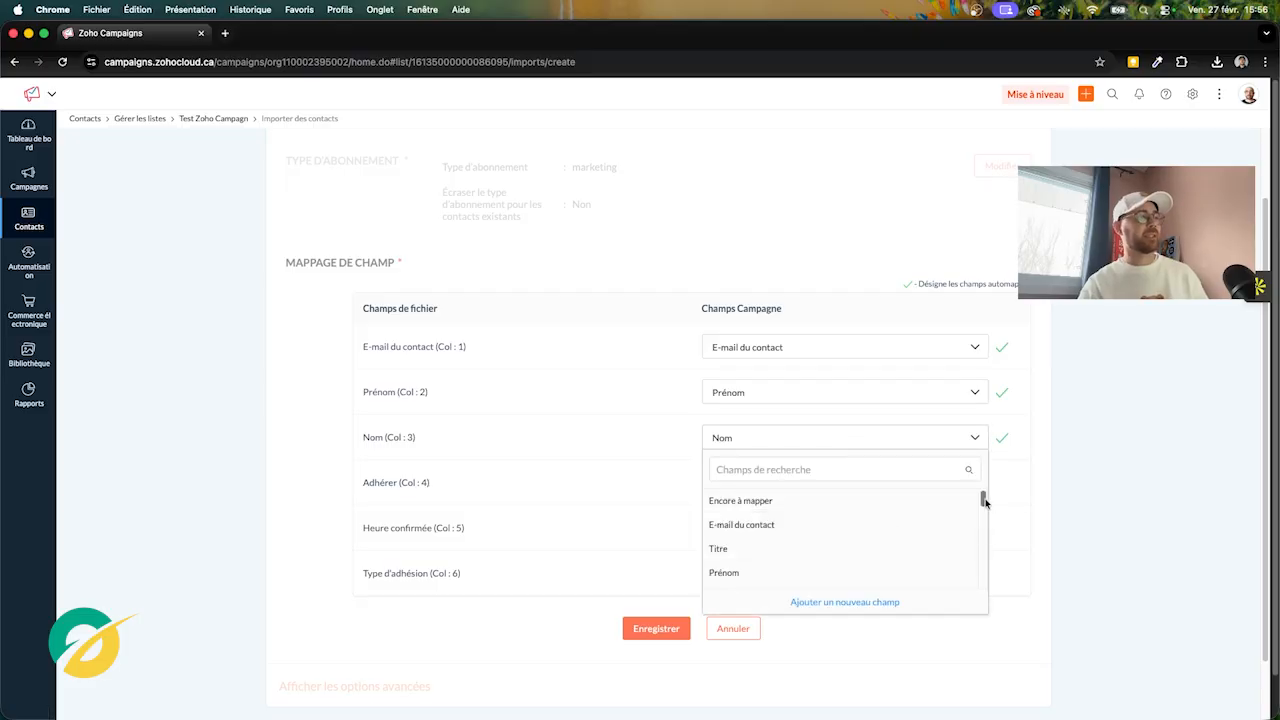
mouse_move(984, 498)
left_mouse_down()
mouse_move(984, 534)
mouse_move(982, 494)
left_mouse_up()
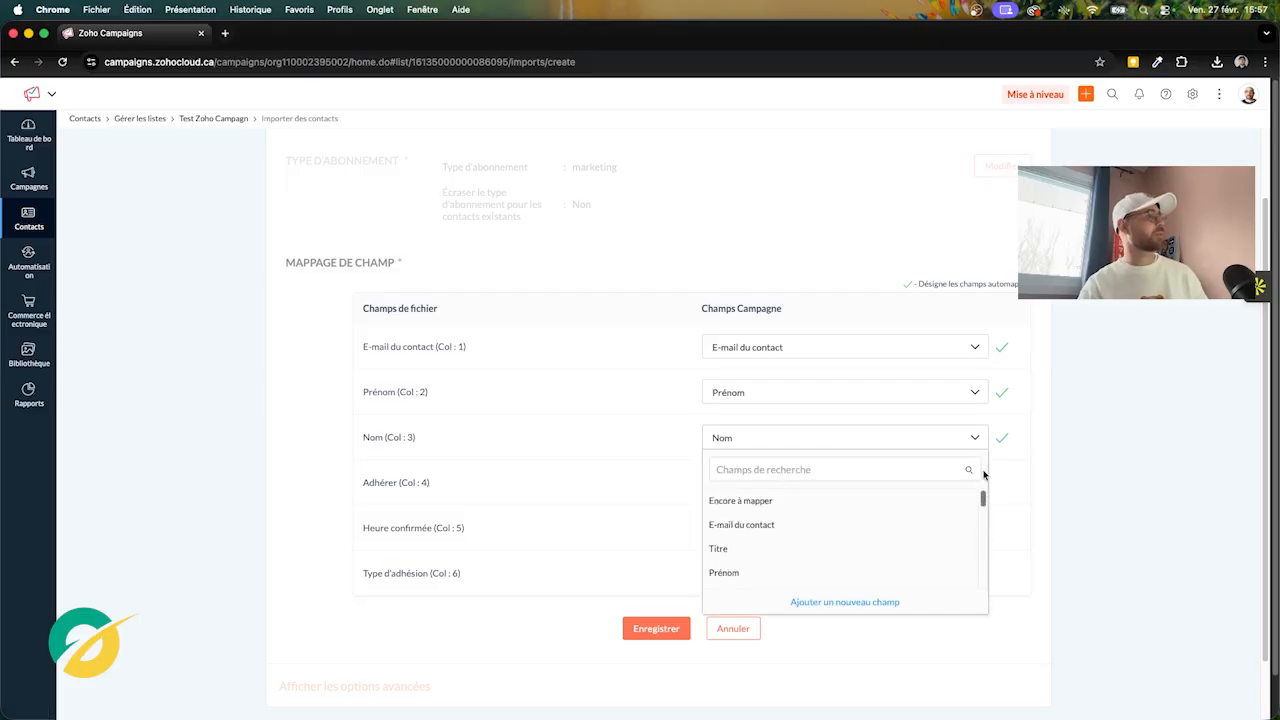
left_click(1039, 453)
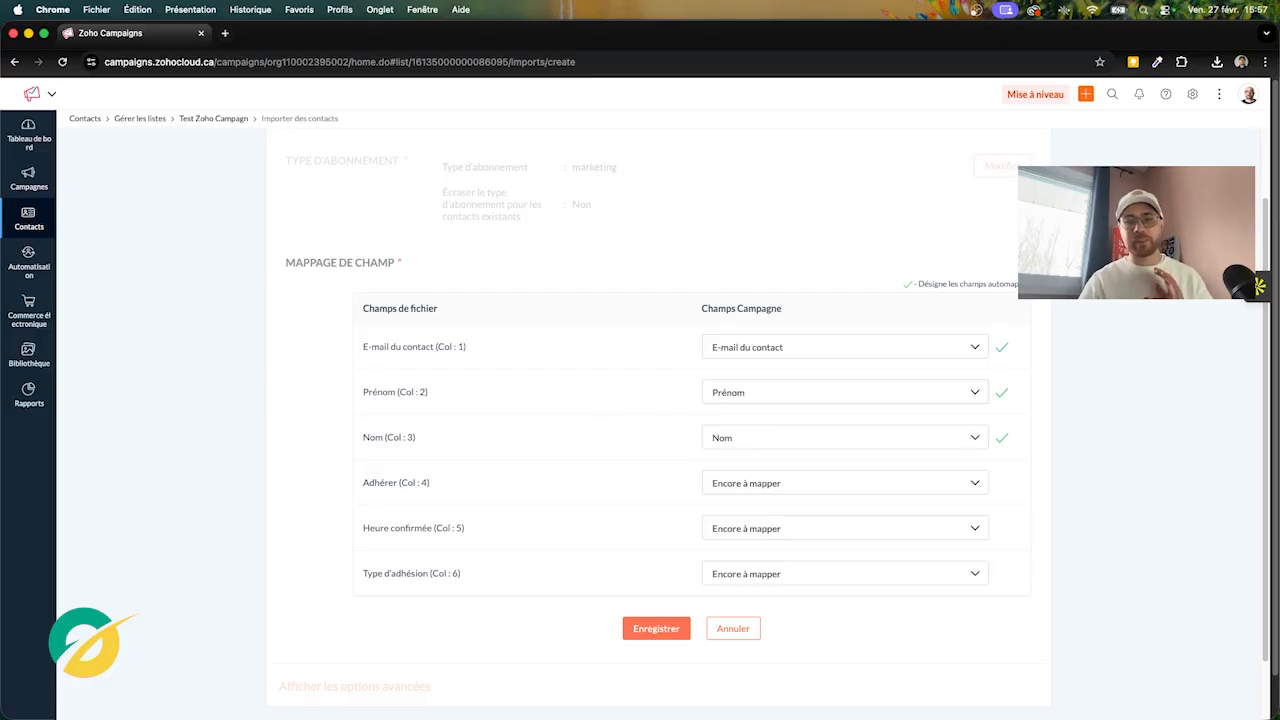
key("super+Tab")
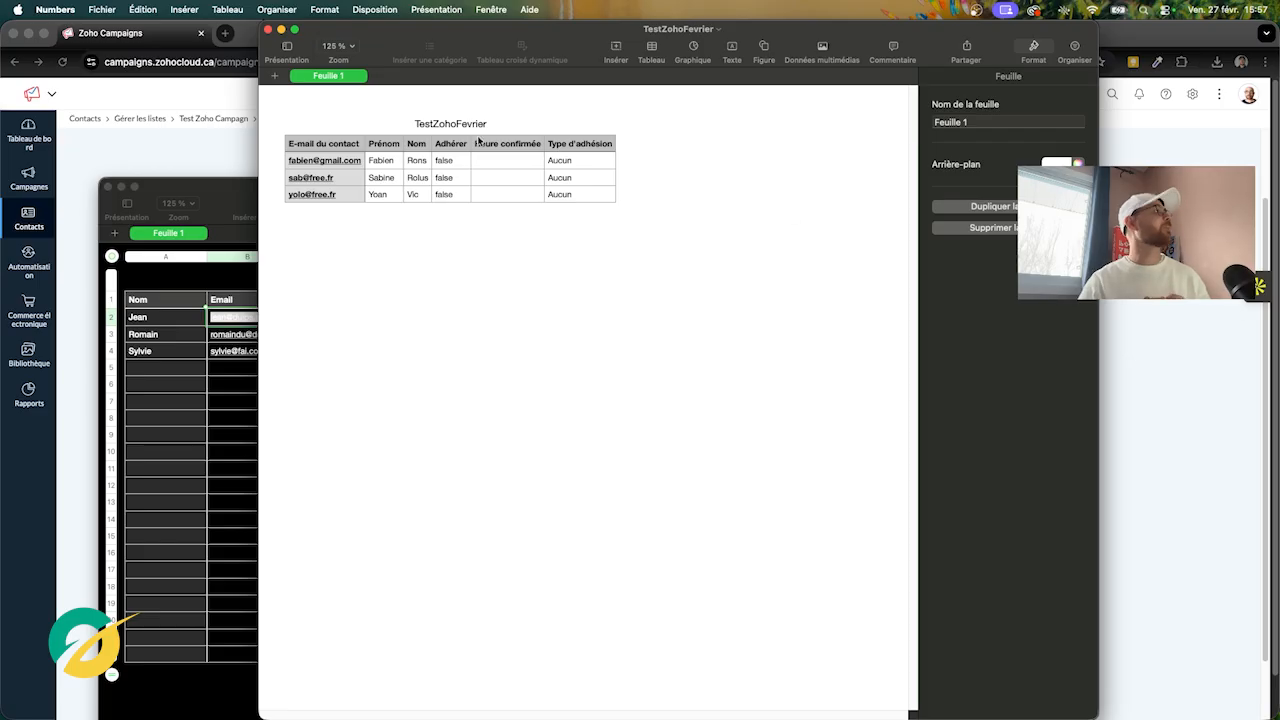
Rename the third column header in Numbers to 'Nom de famille'
left_click(418, 151)
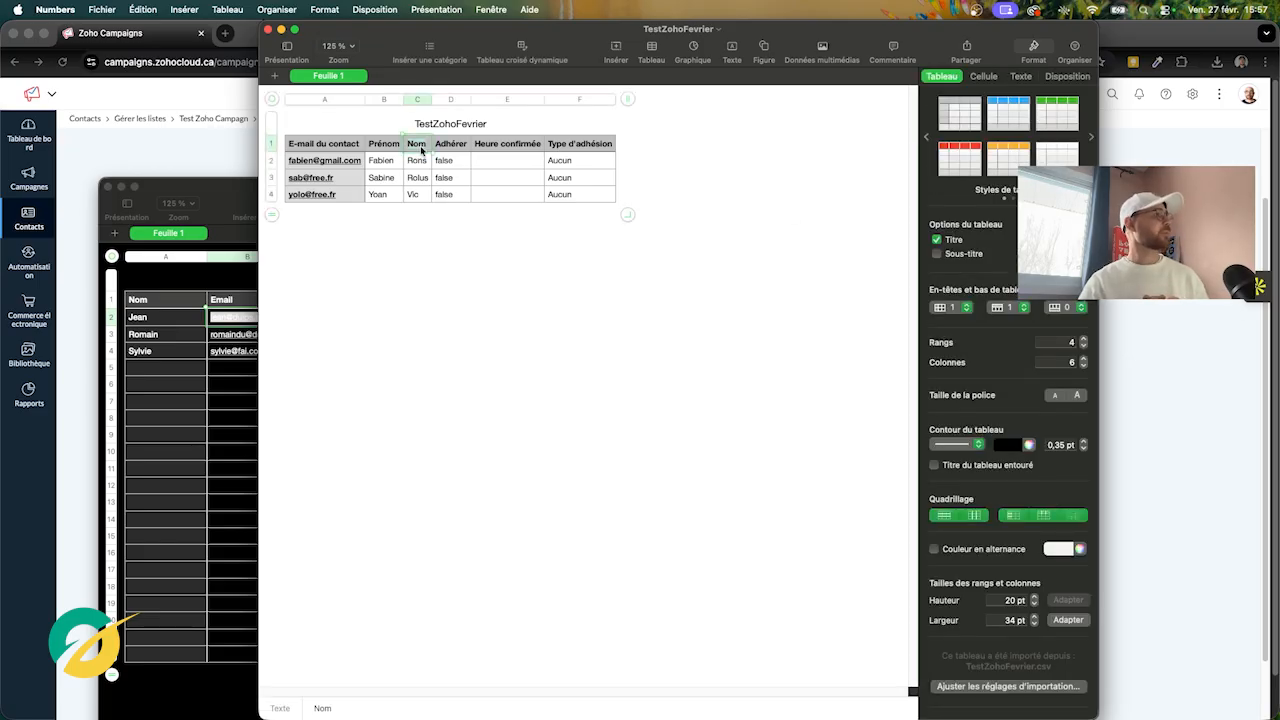
double_click(421, 150)
type("de f")
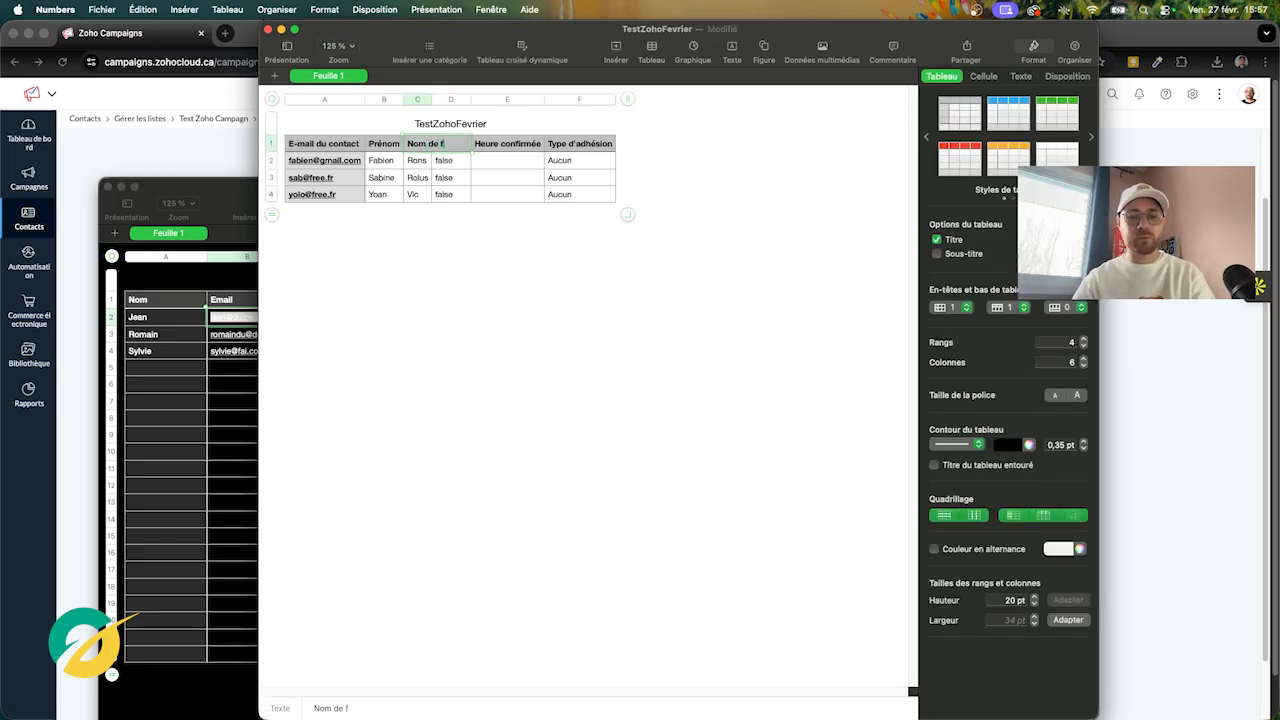
type("amille")
left_click(493, 264)
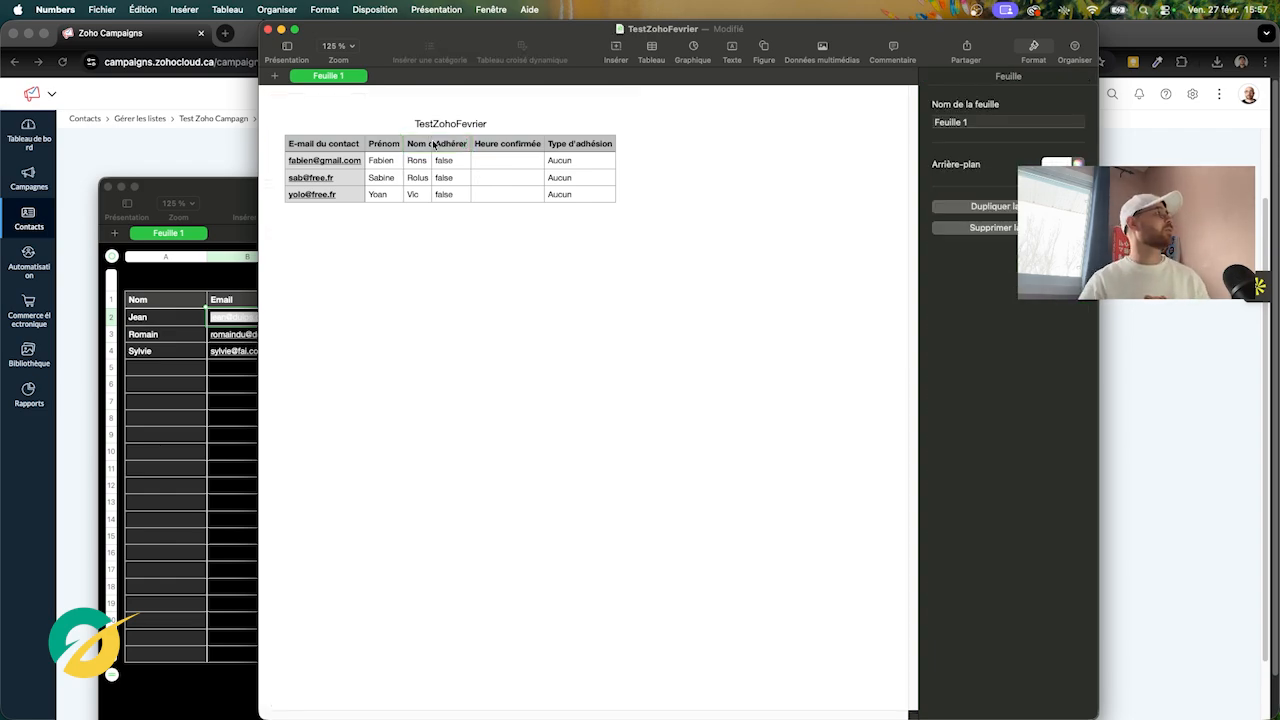
Widen column C to fit the new header and return to Zoho's field-mapping page
left_click(433, 145)
left_click_drag(431, 100, 481, 103)
left_click(460, 265)
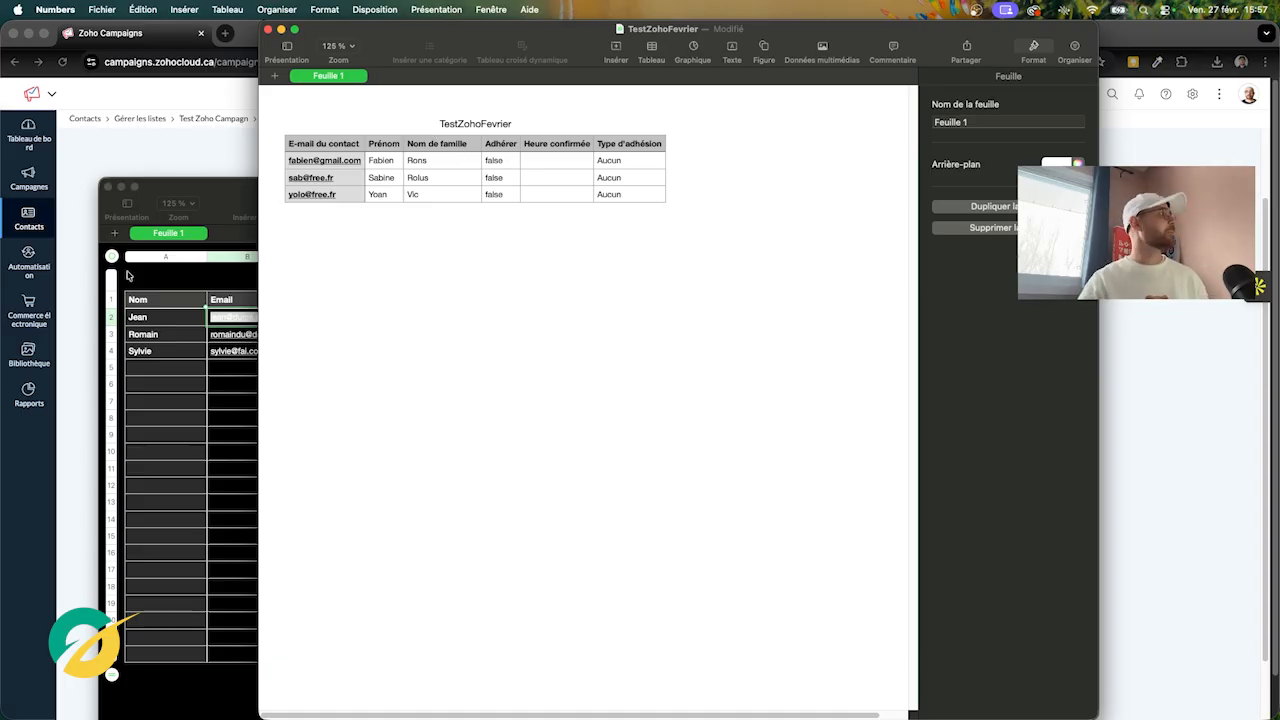
left_click(226, 162)
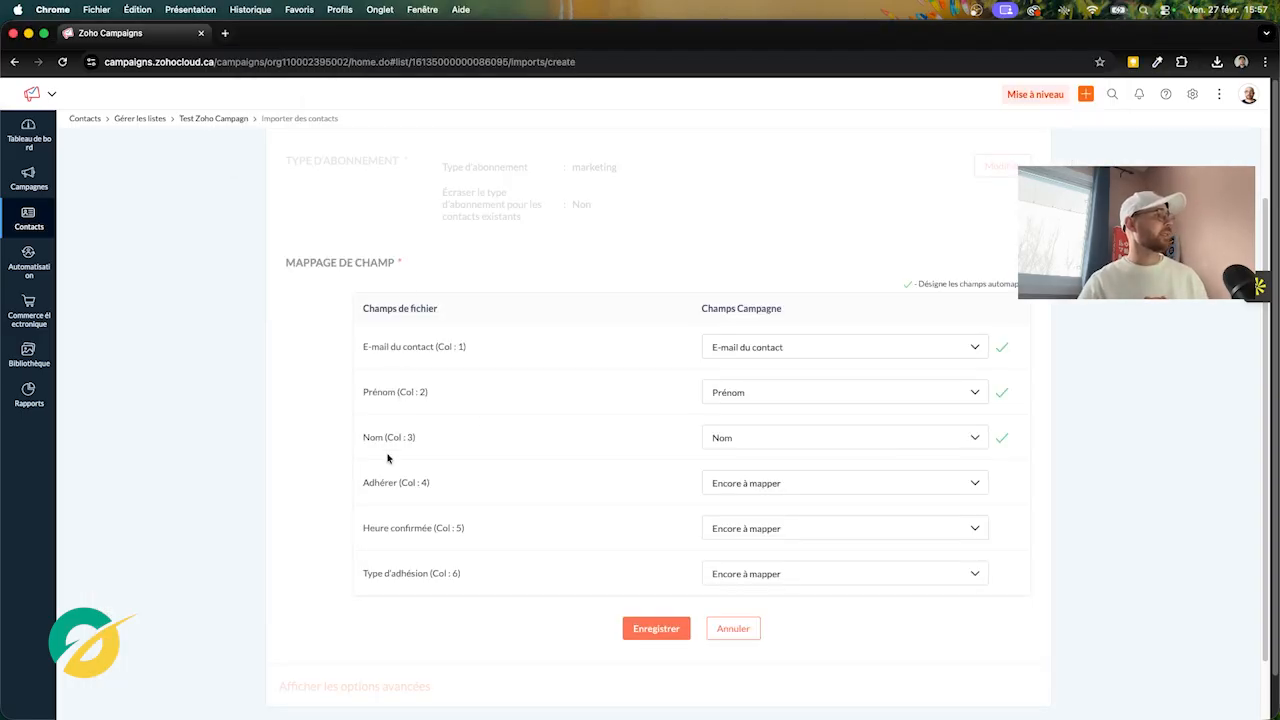
Map column 3 to Nom, save the mapping and import TestZohoFevrier.csv's 3 contacts
left_click(833, 440)
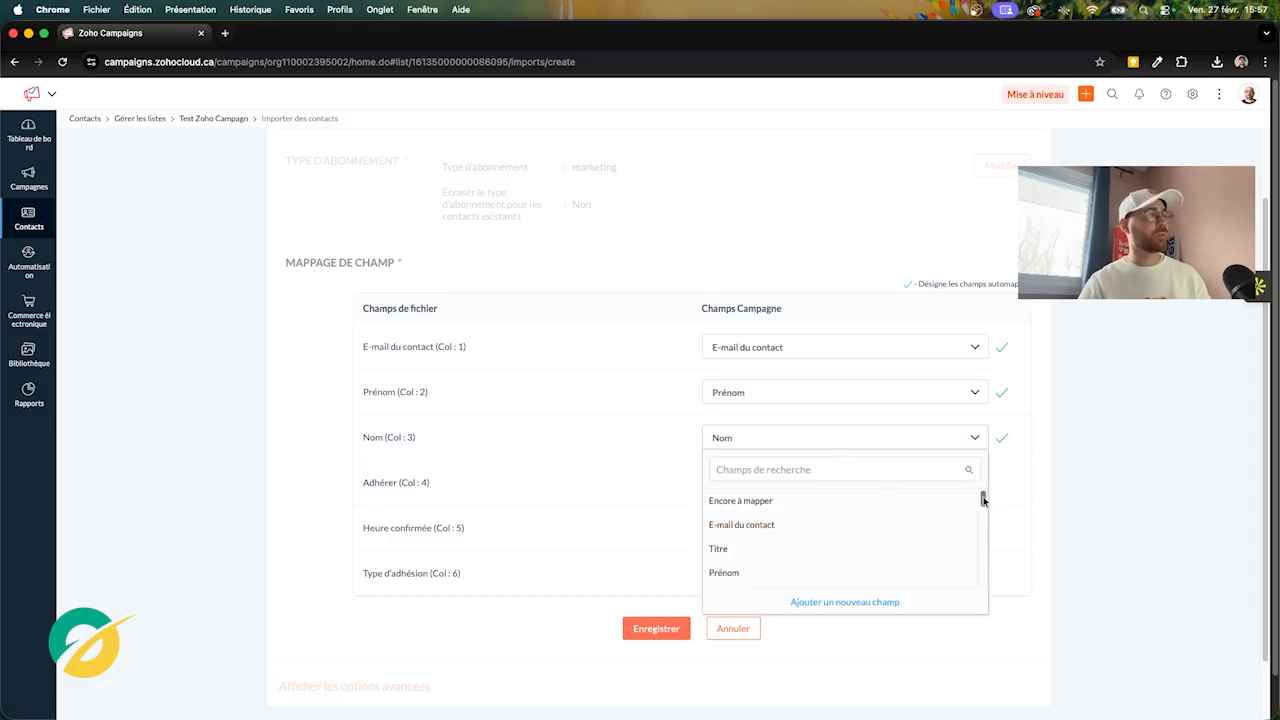
left_click_drag(983, 500, 983, 508)
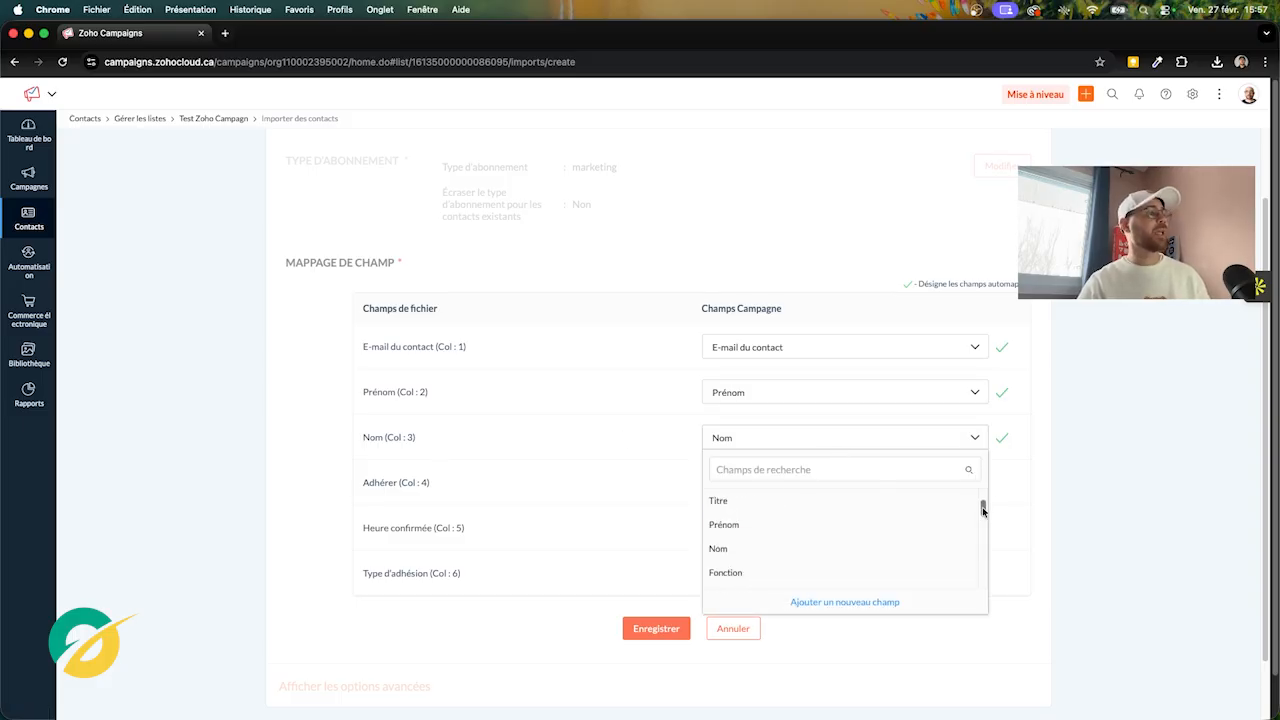
left_click(937, 537)
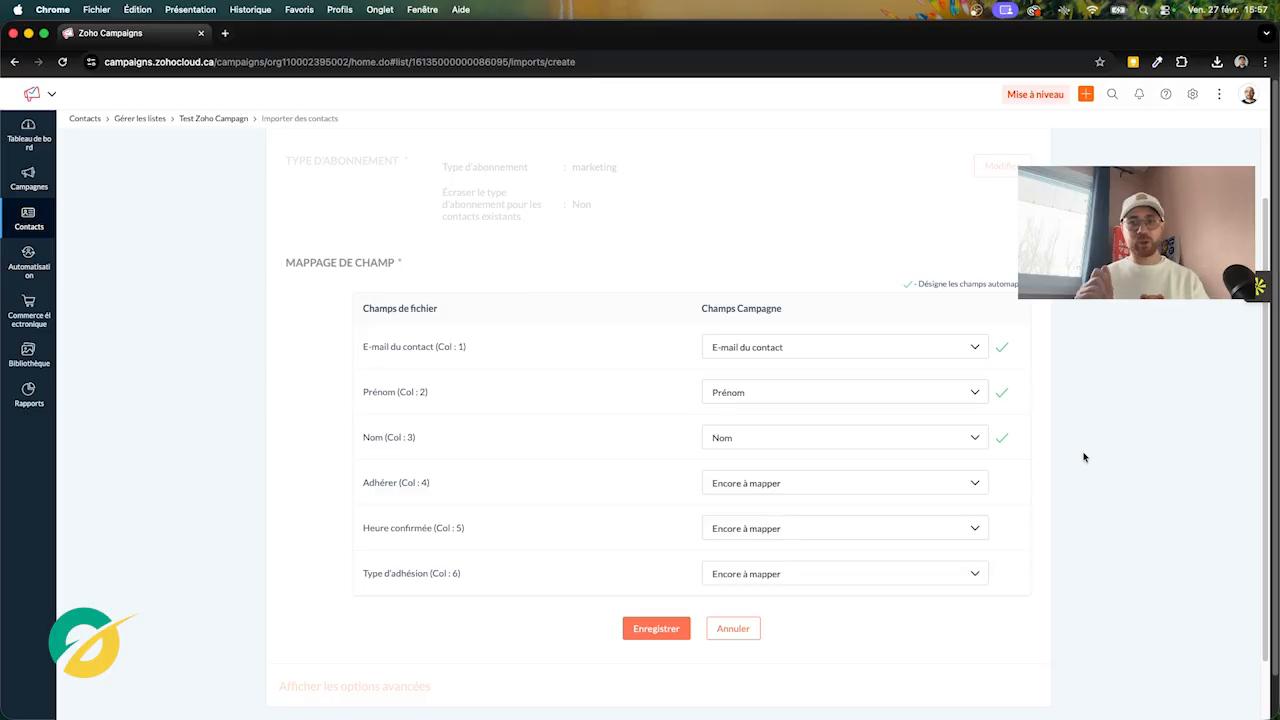
left_click(686, 632)
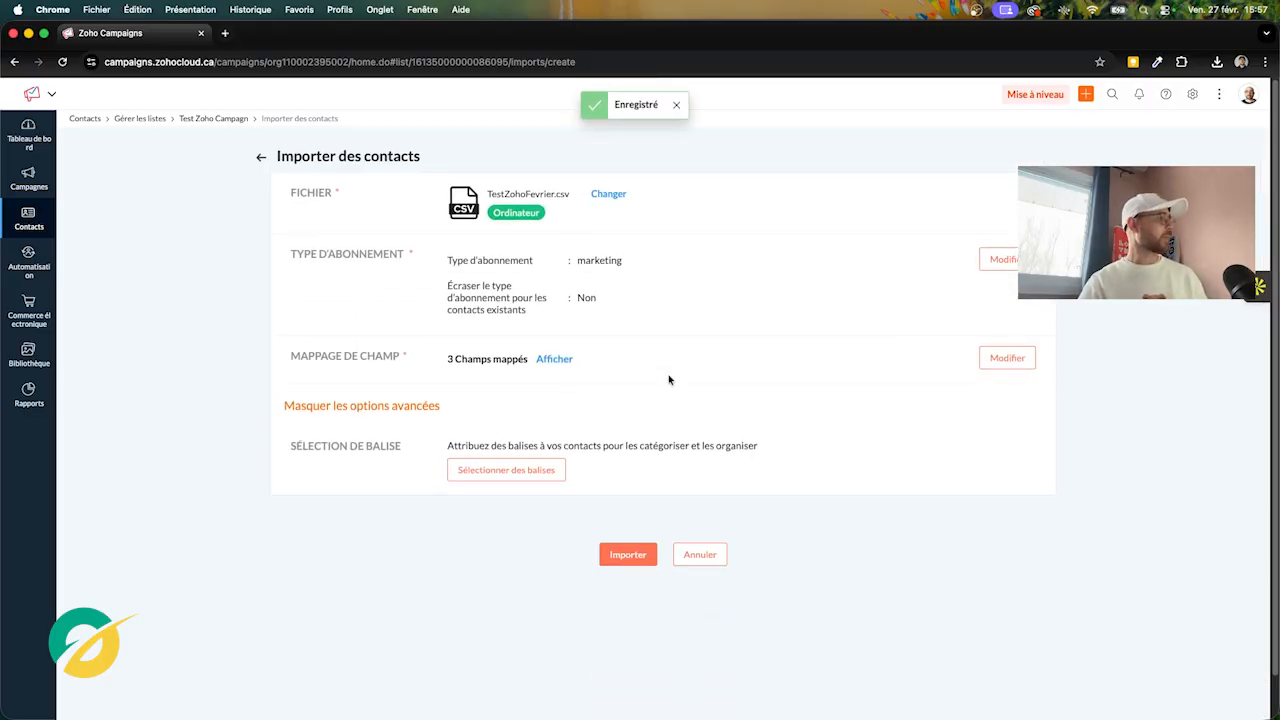
left_click(644, 546)
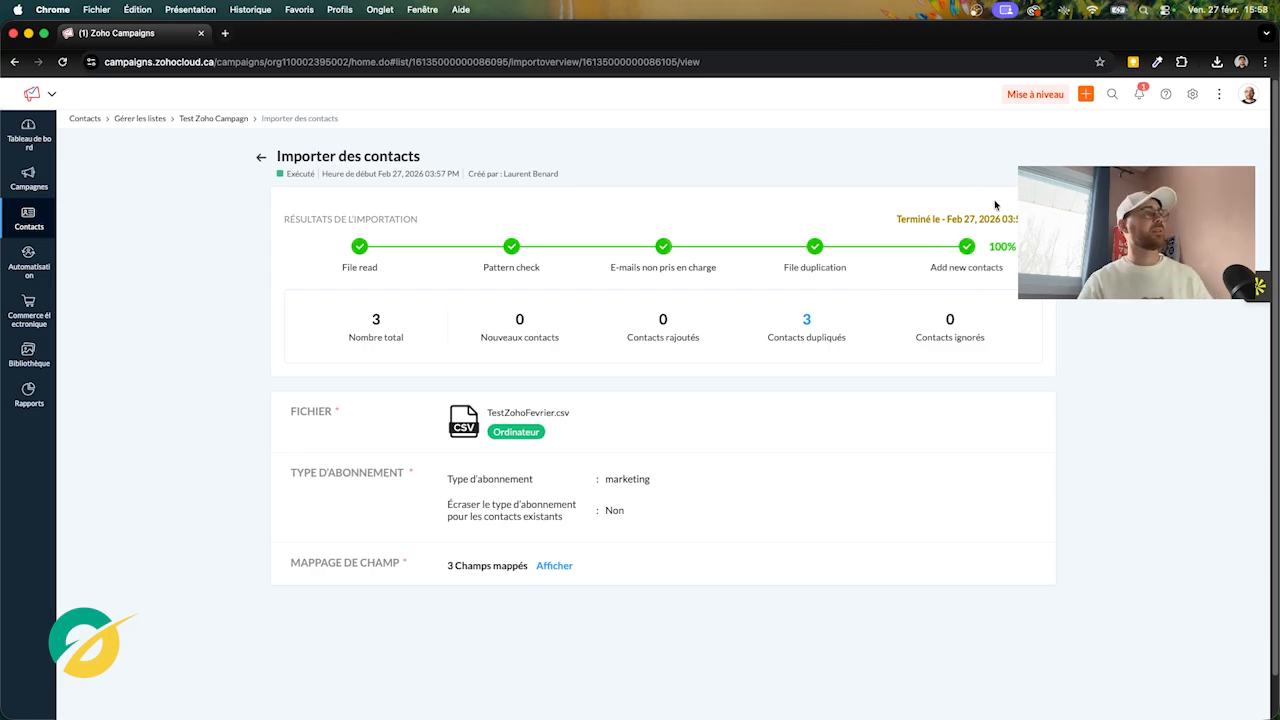
Leave the import results and open Gérer les listes to see Test Zoho Campagn with 3 contacts
left_click(259, 159)
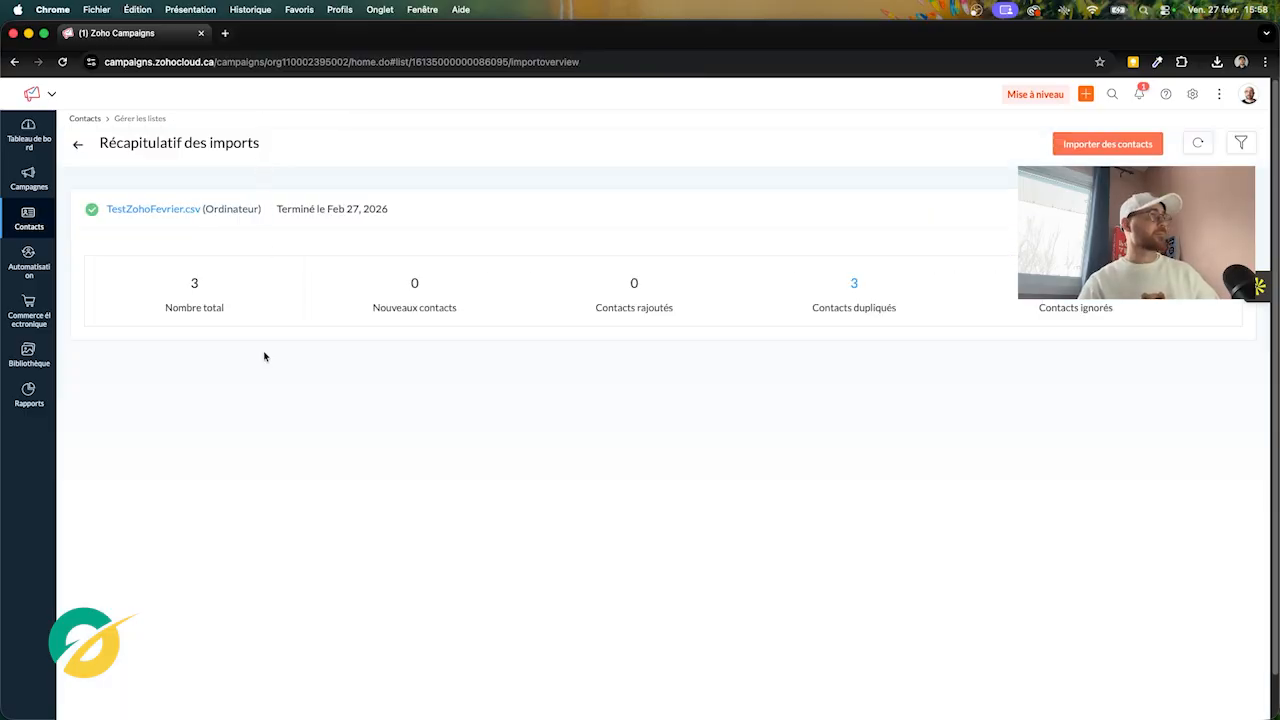
mouse_move(28, 218)
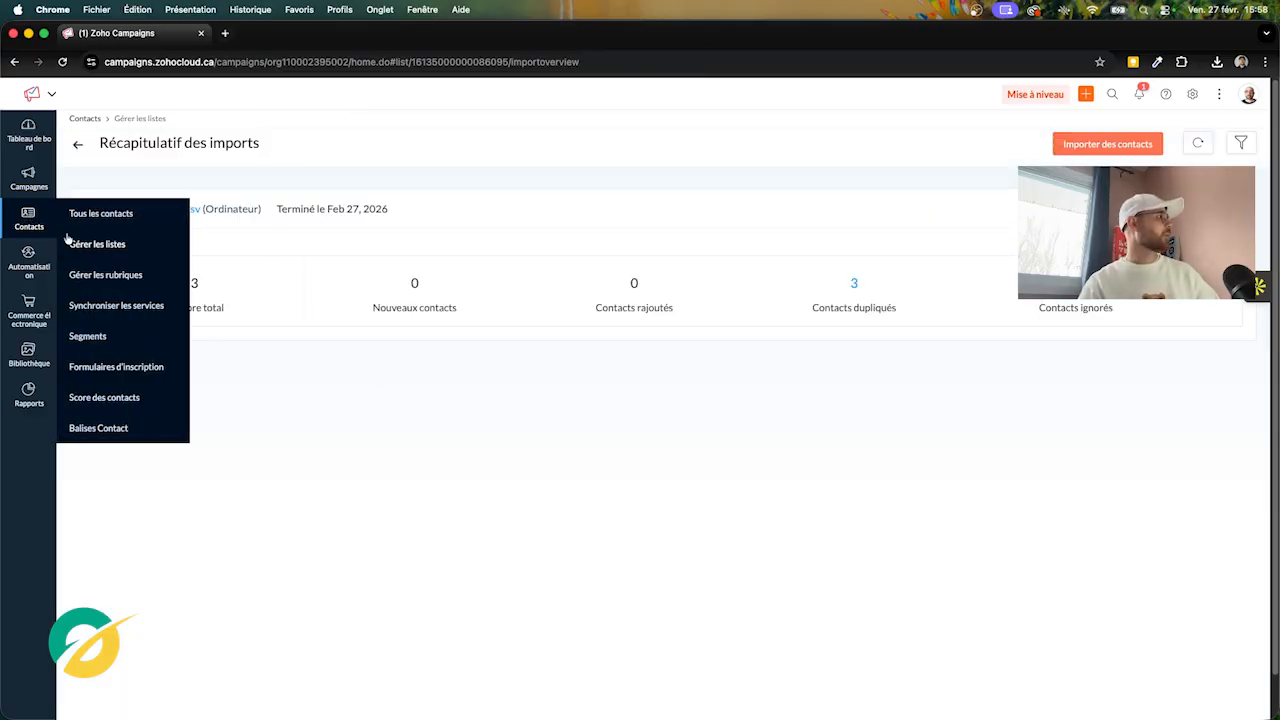
left_click(112, 248)
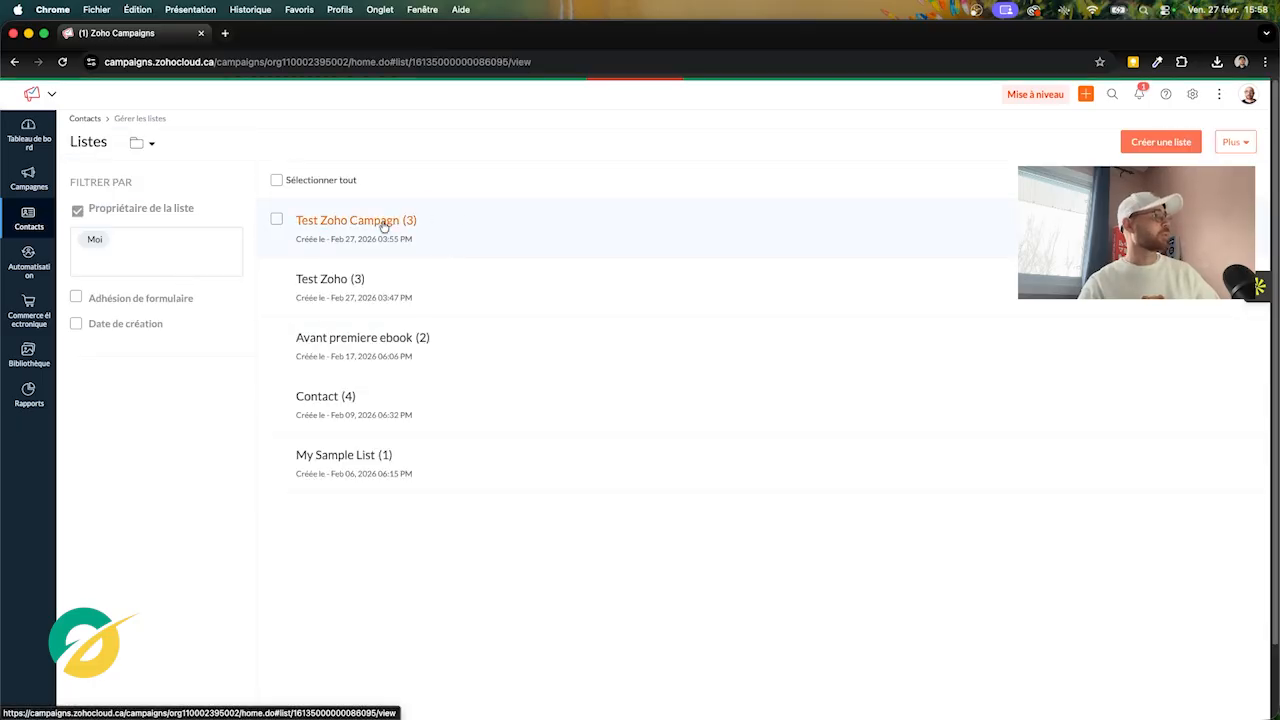
Review Test Zoho Campagn's three contacts and its forms, then reopen the list summary
left_click(385, 221)
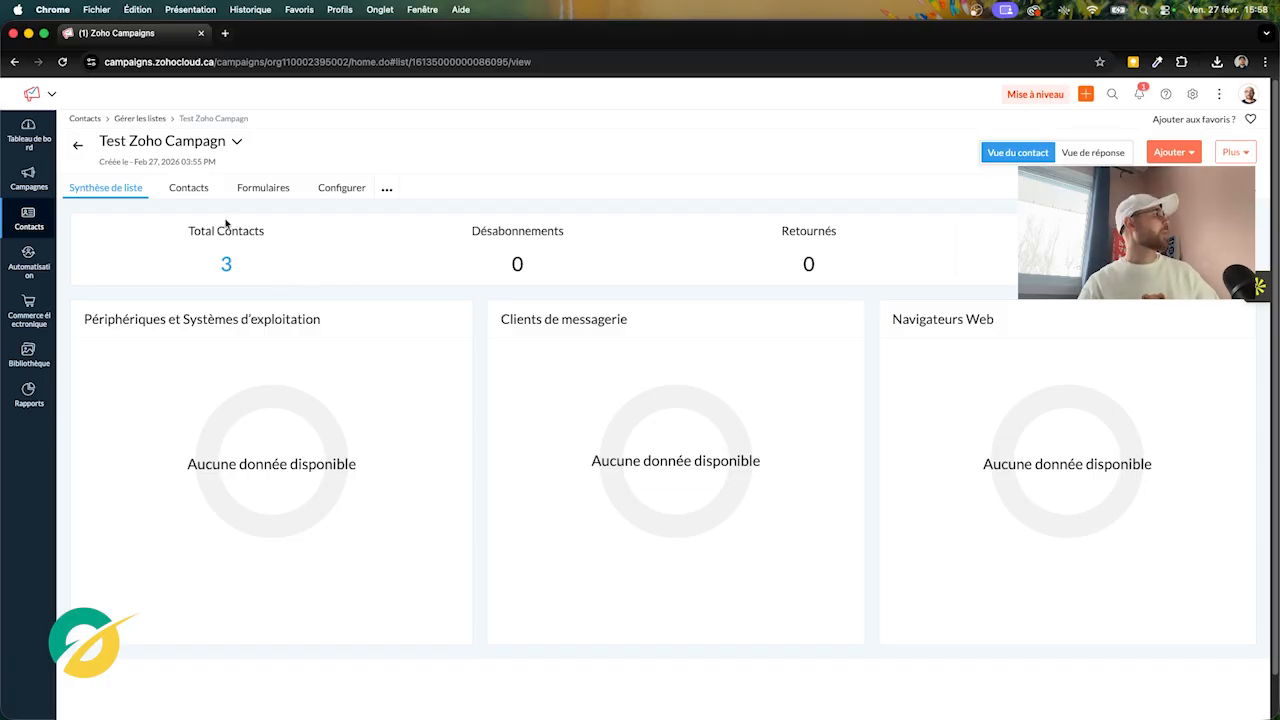
left_click(196, 195)
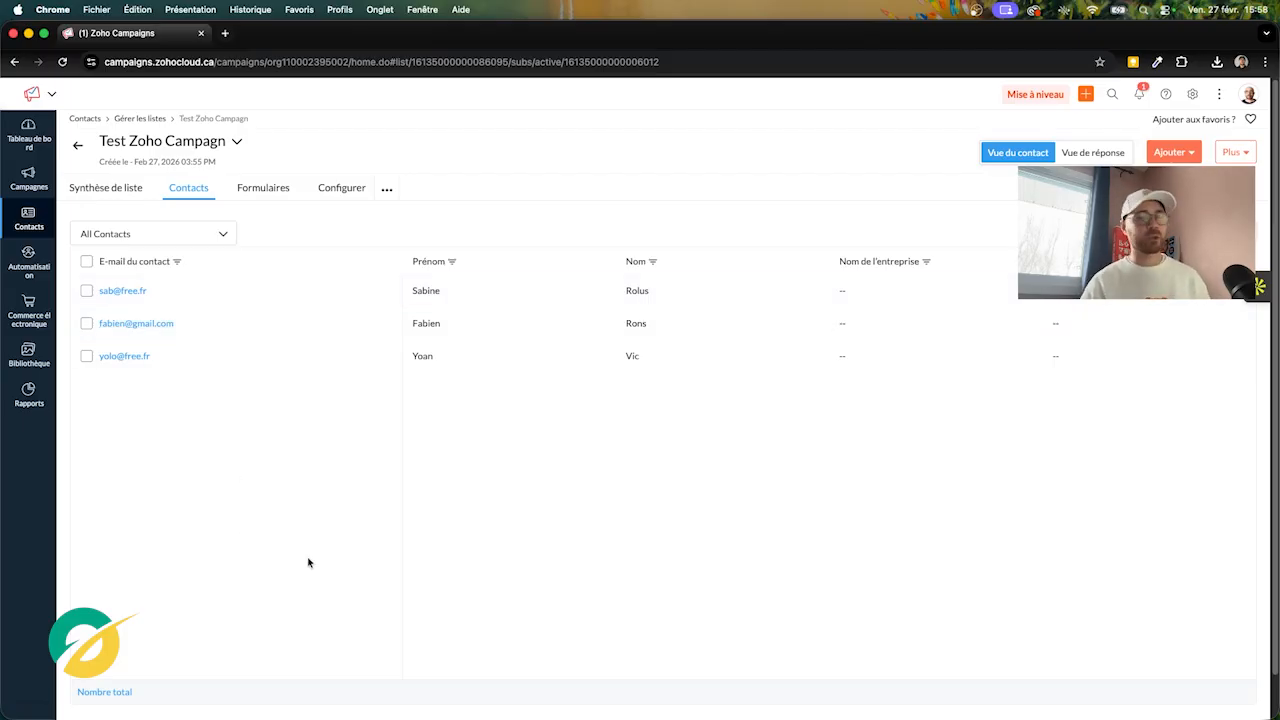
left_click(271, 189)
left_click(191, 190)
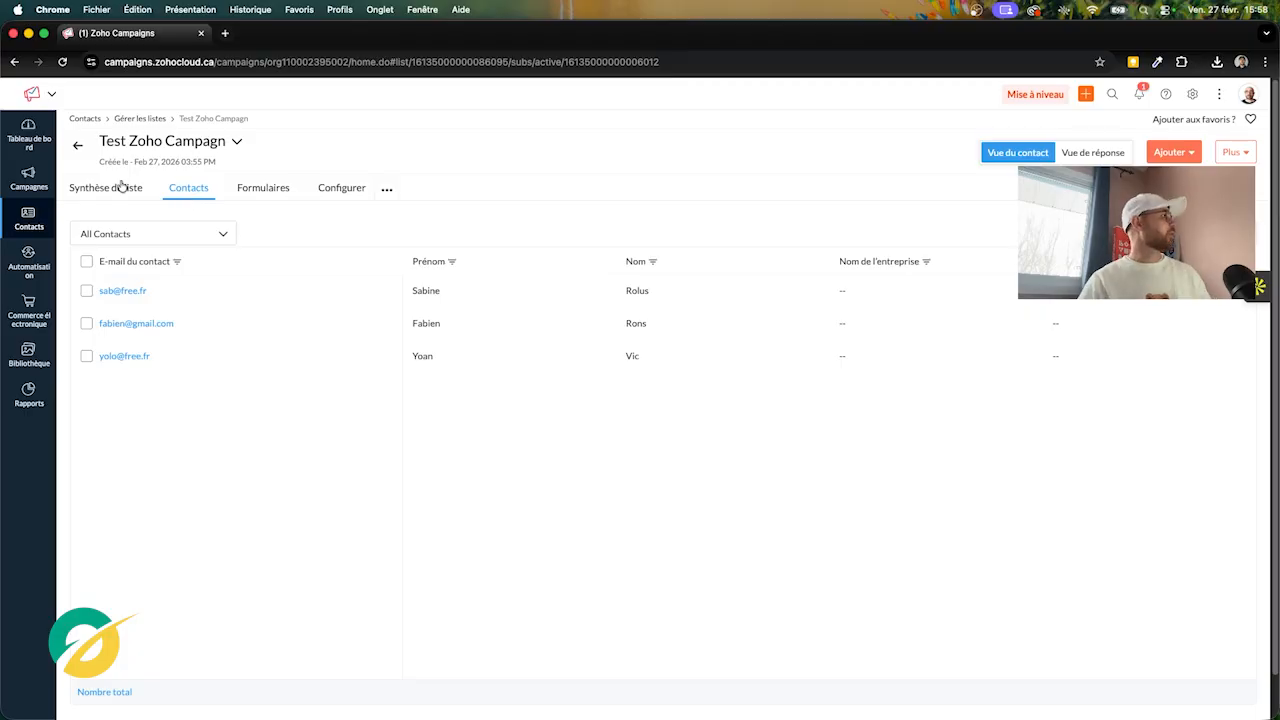
mouse_move(26, 216)
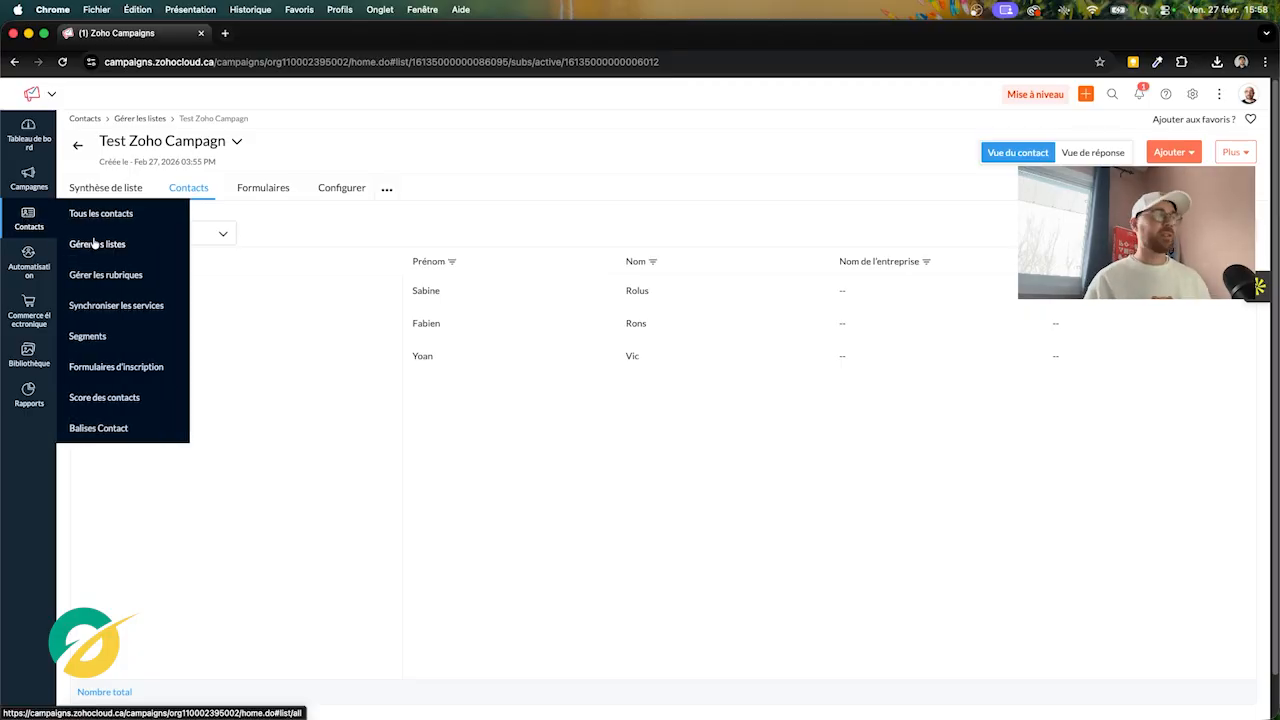
left_click(110, 246)
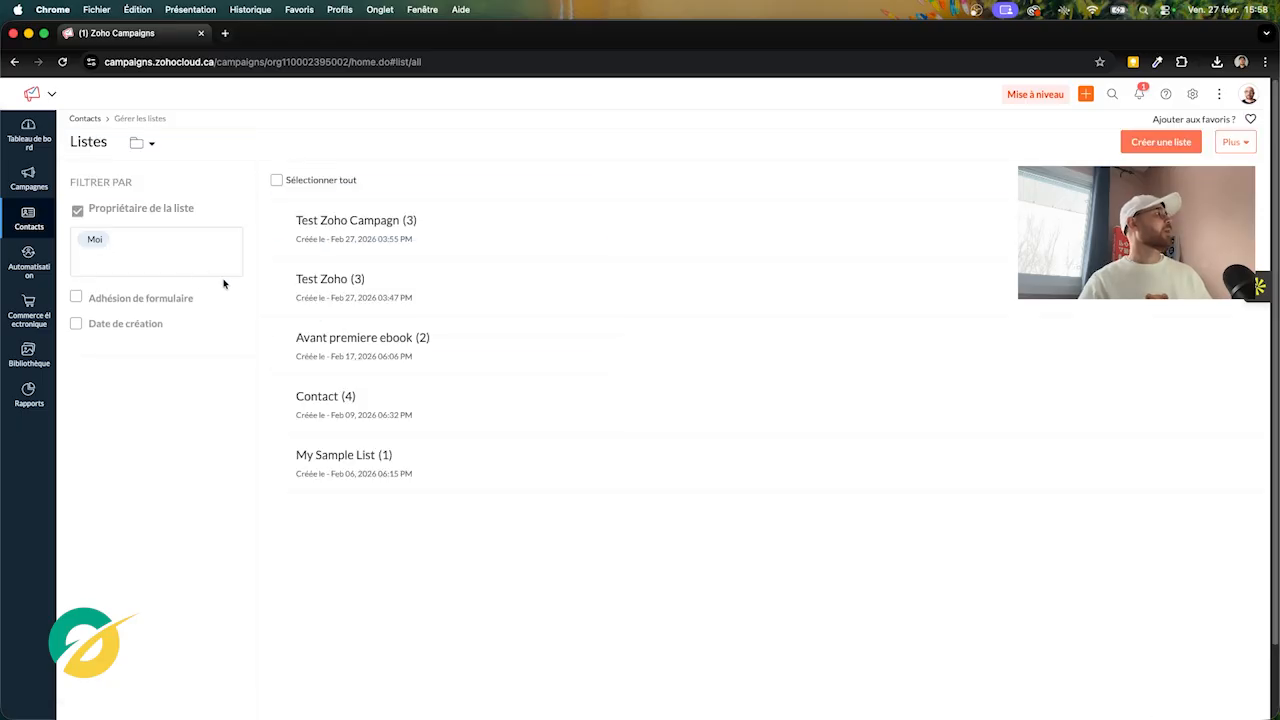
left_click(372, 221)
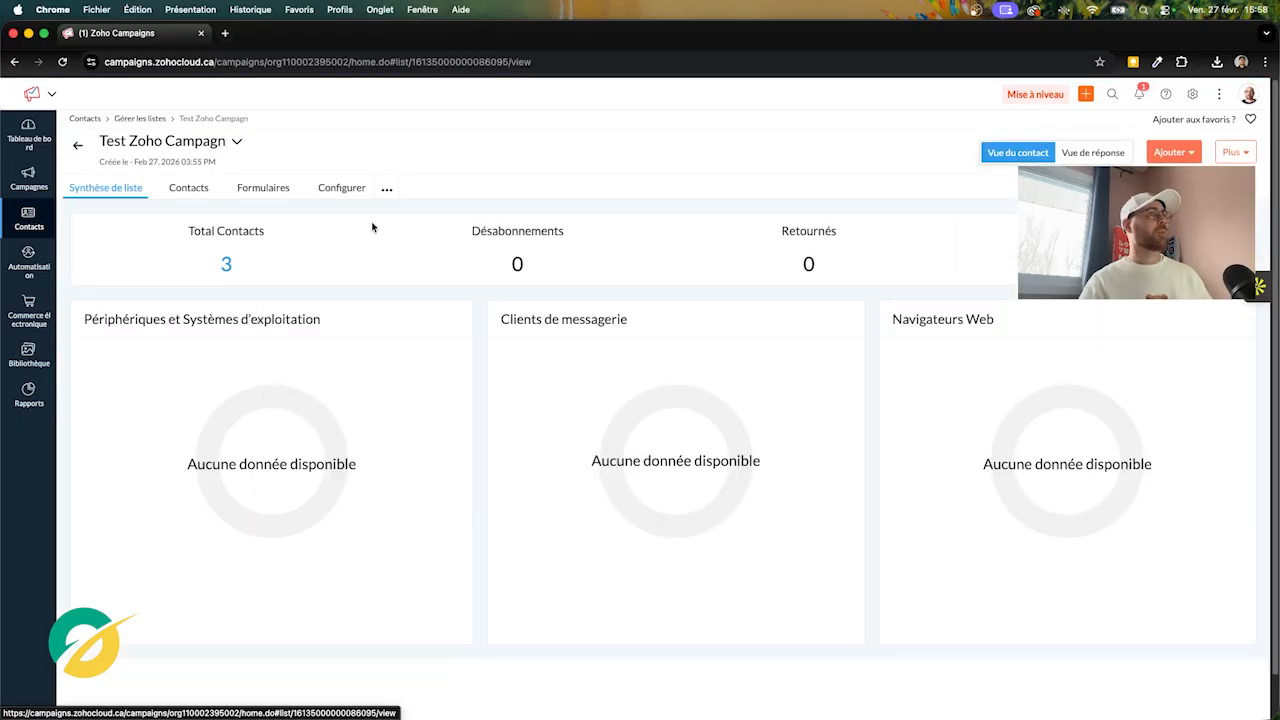
Via Ajouter > Contacts multiples, add one contact's e-mail, first name and last name to the list
left_click(1174, 153)
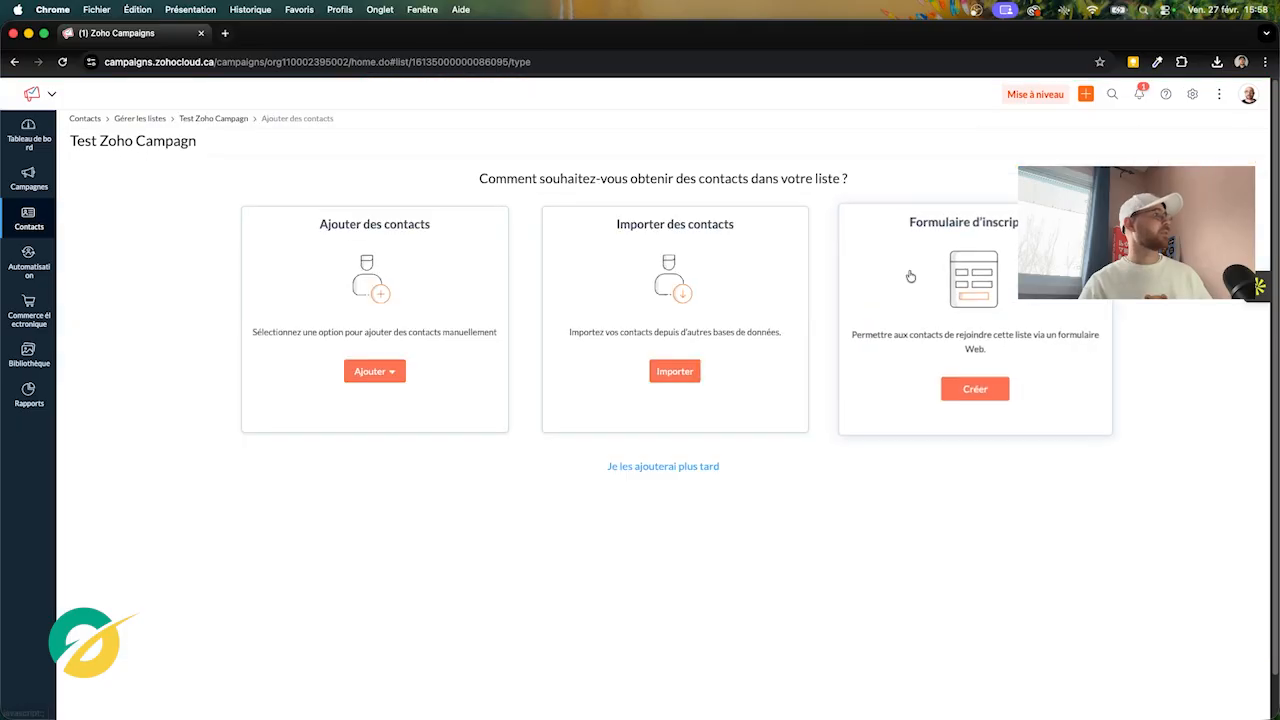
left_click(372, 373)
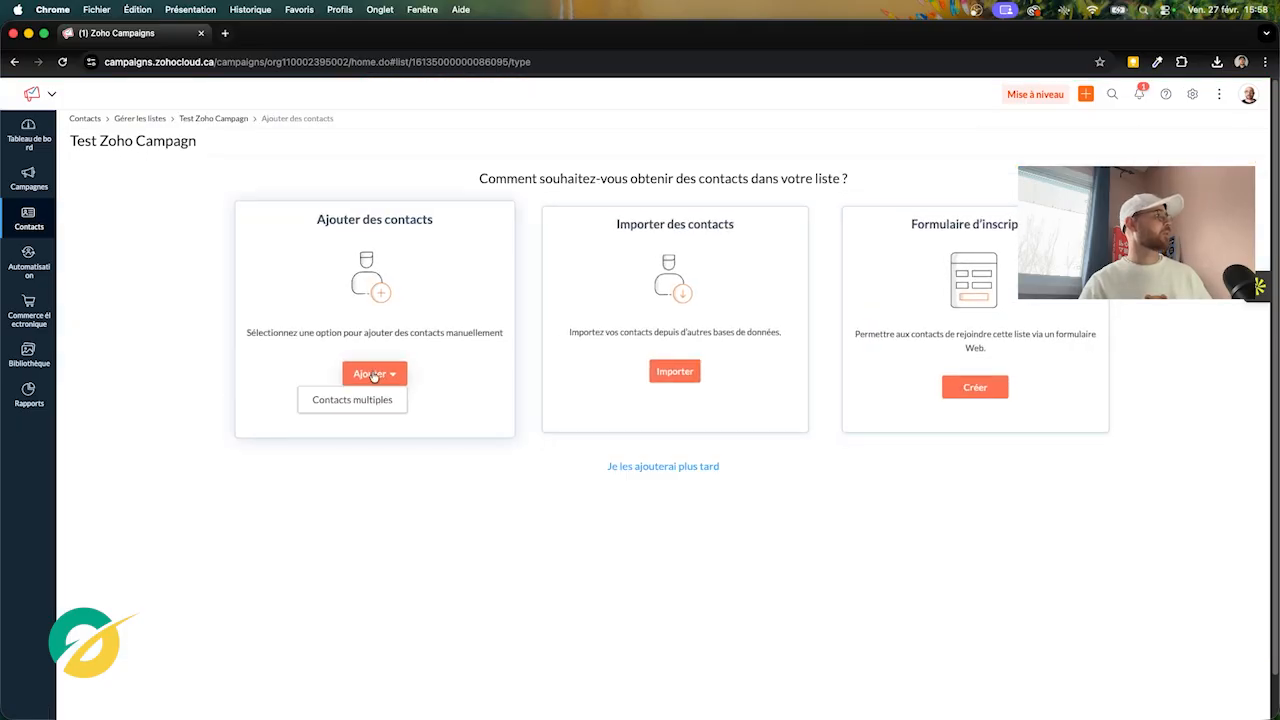
left_click(361, 401)
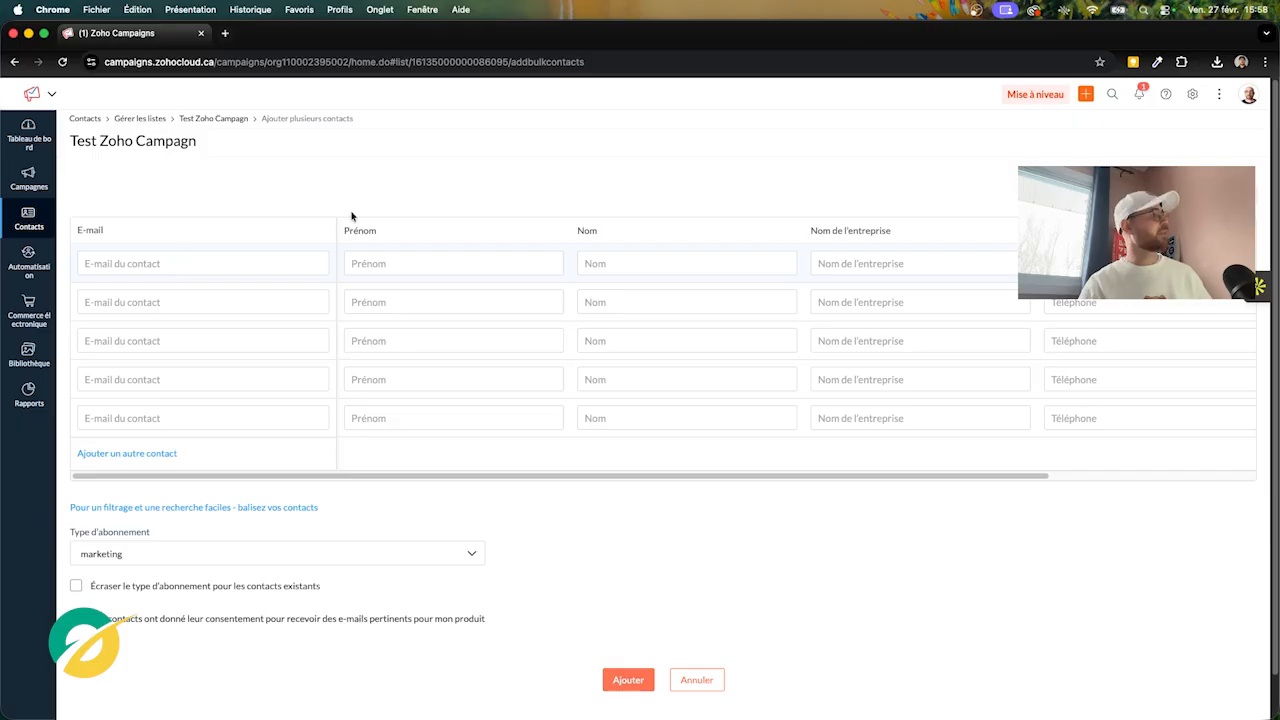
left_click(162, 261)
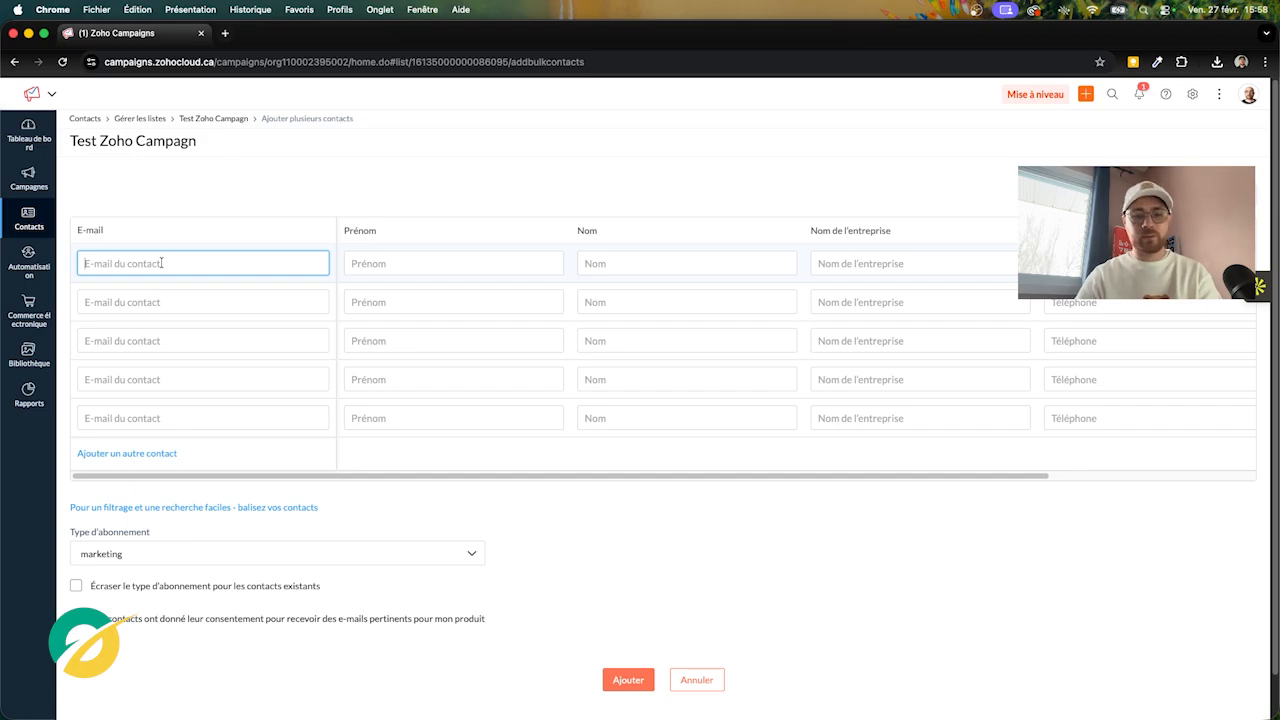
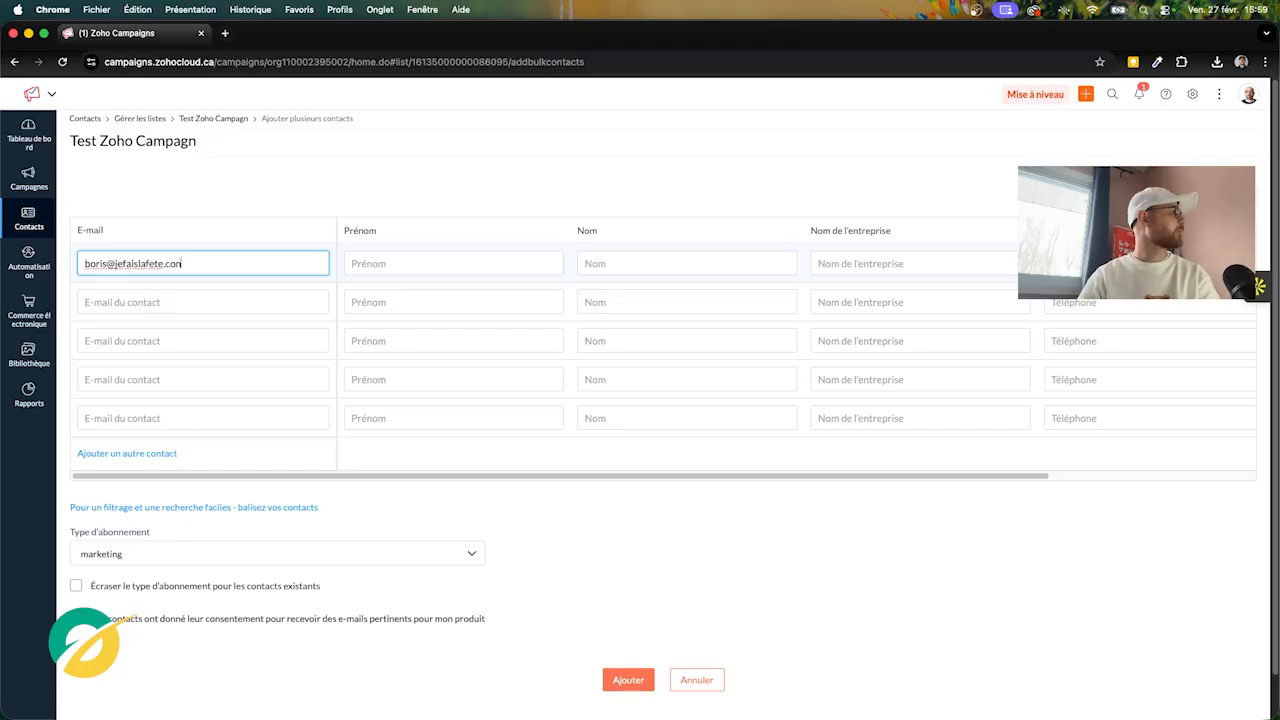
left_click(418, 262)
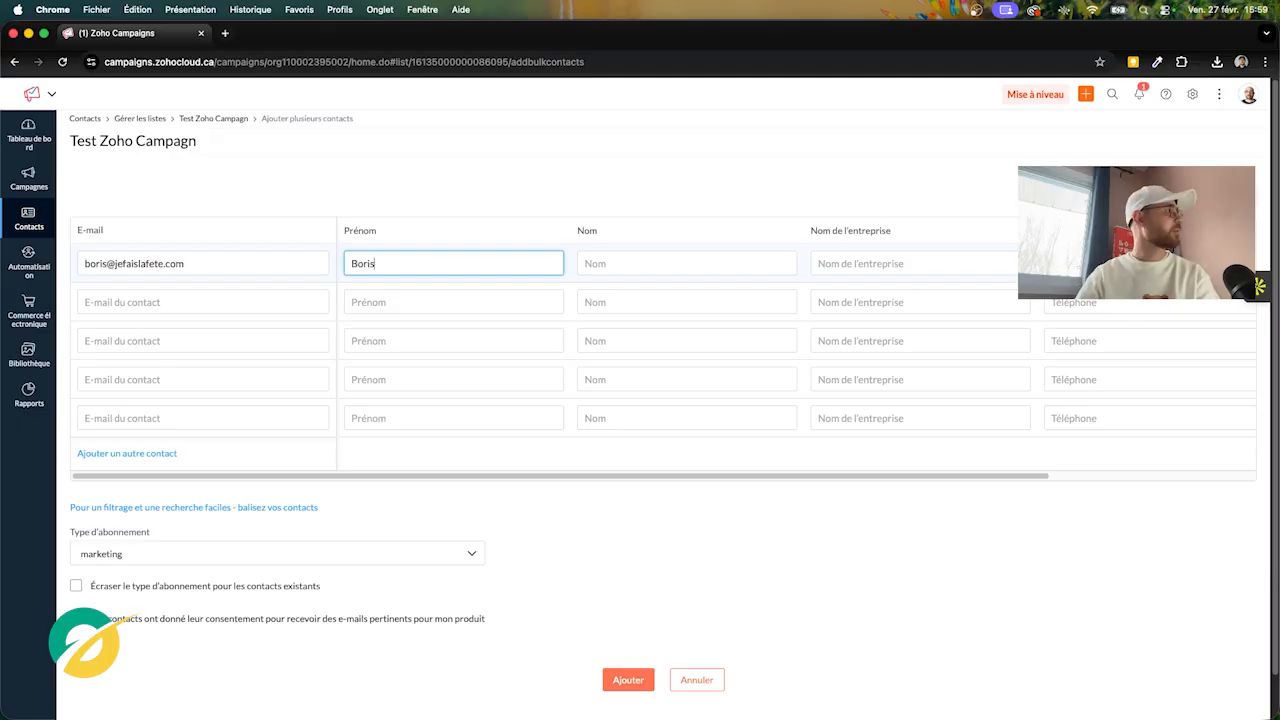
left_click(641, 264)
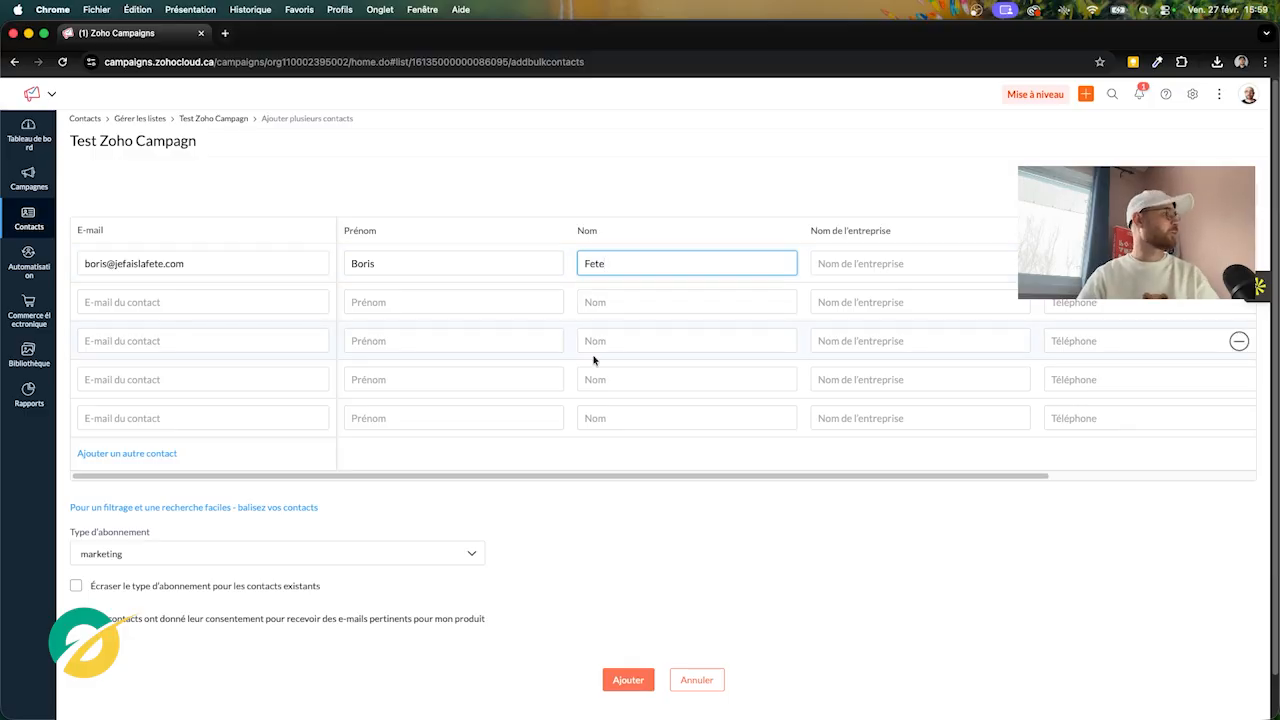
left_click(305, 537)
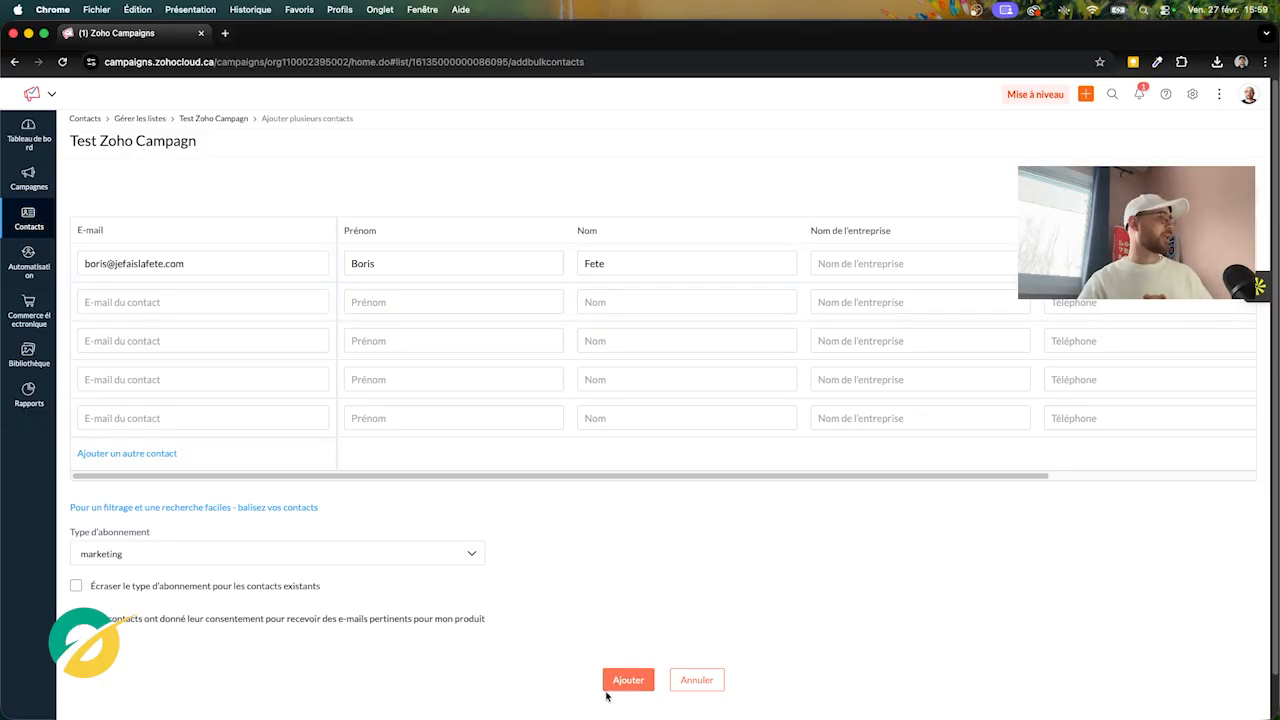
left_click(614, 684)
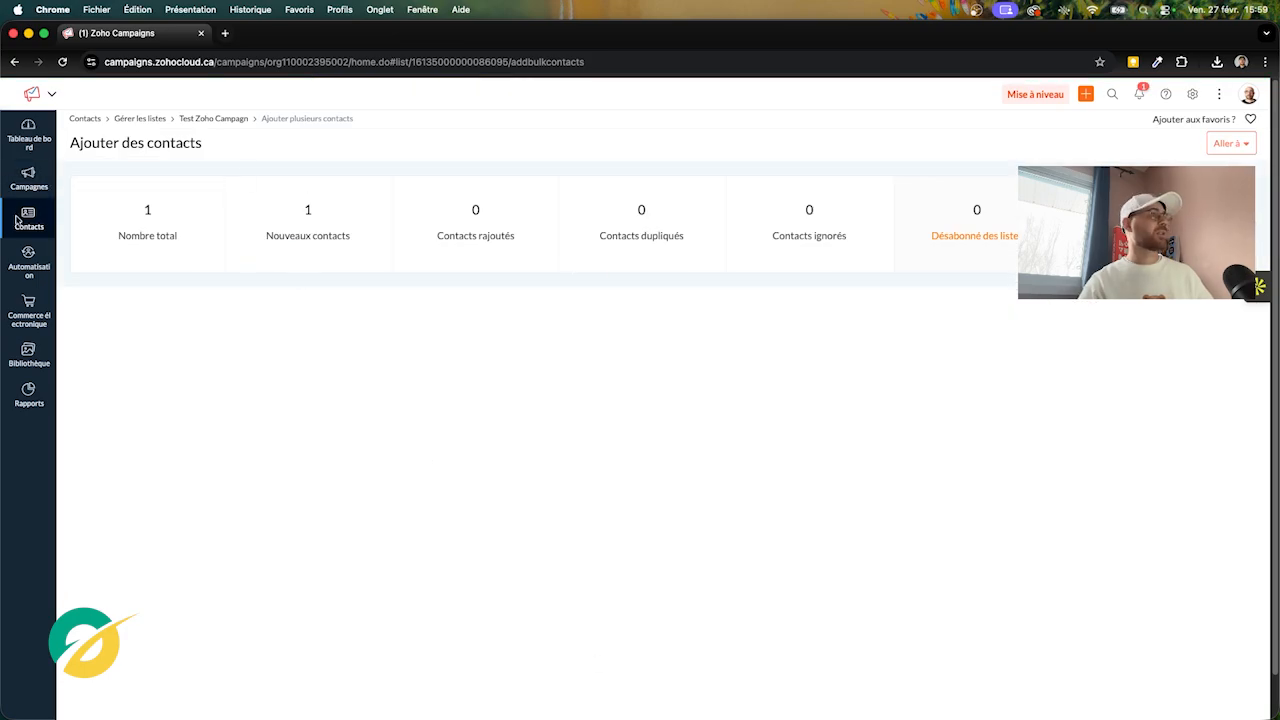
Go to Gérer les listes and view the four contacts in the Test Zoho Campagn list
mouse_move(17, 220)
left_click(114, 249)
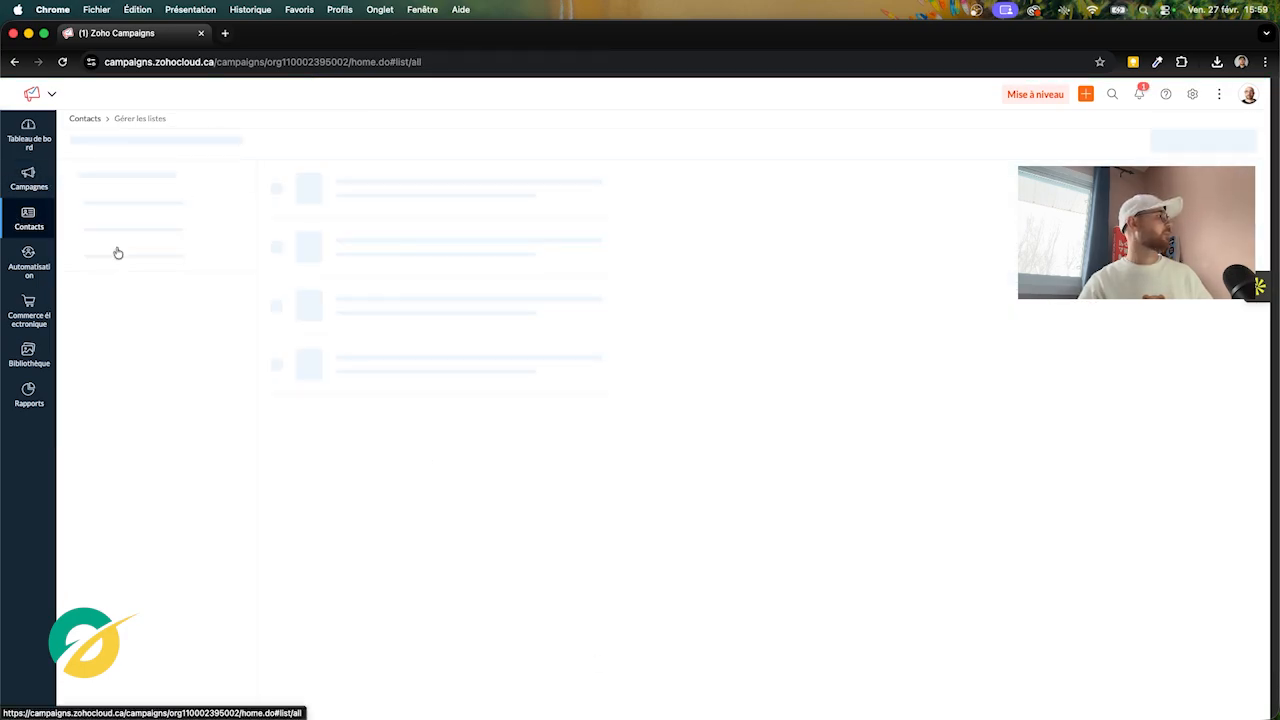
left_click(386, 229)
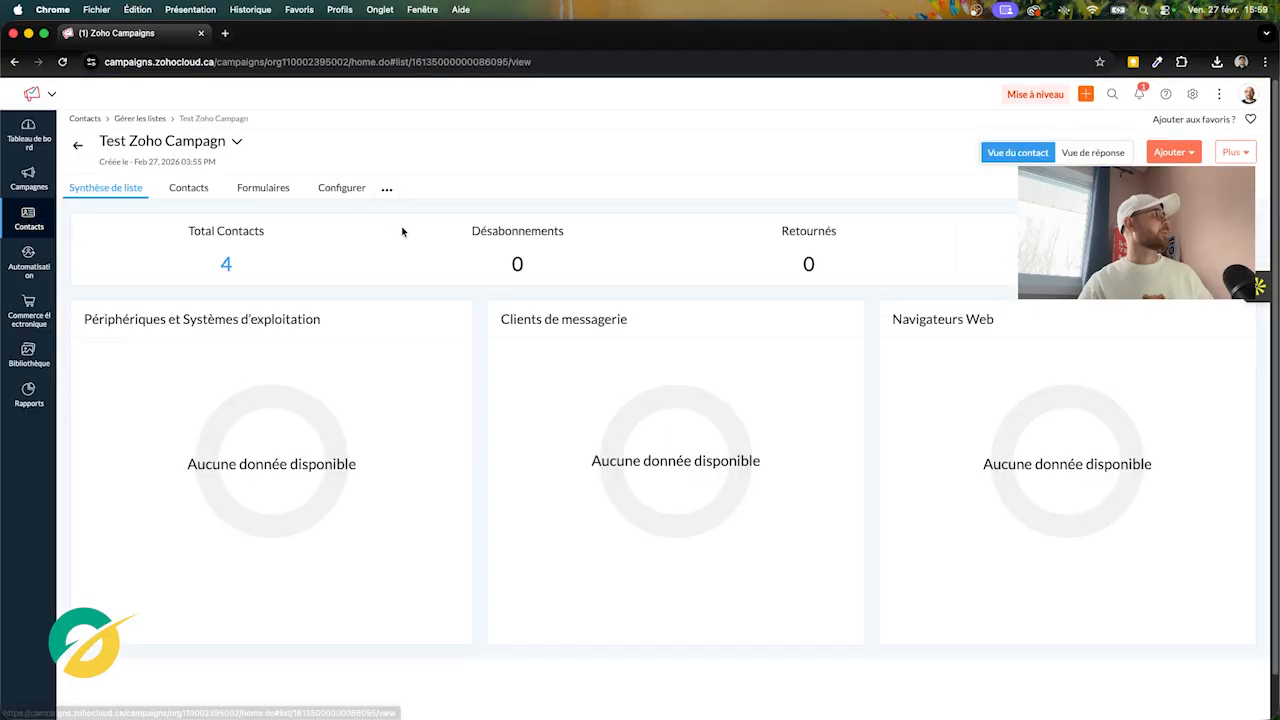
left_click(195, 189)
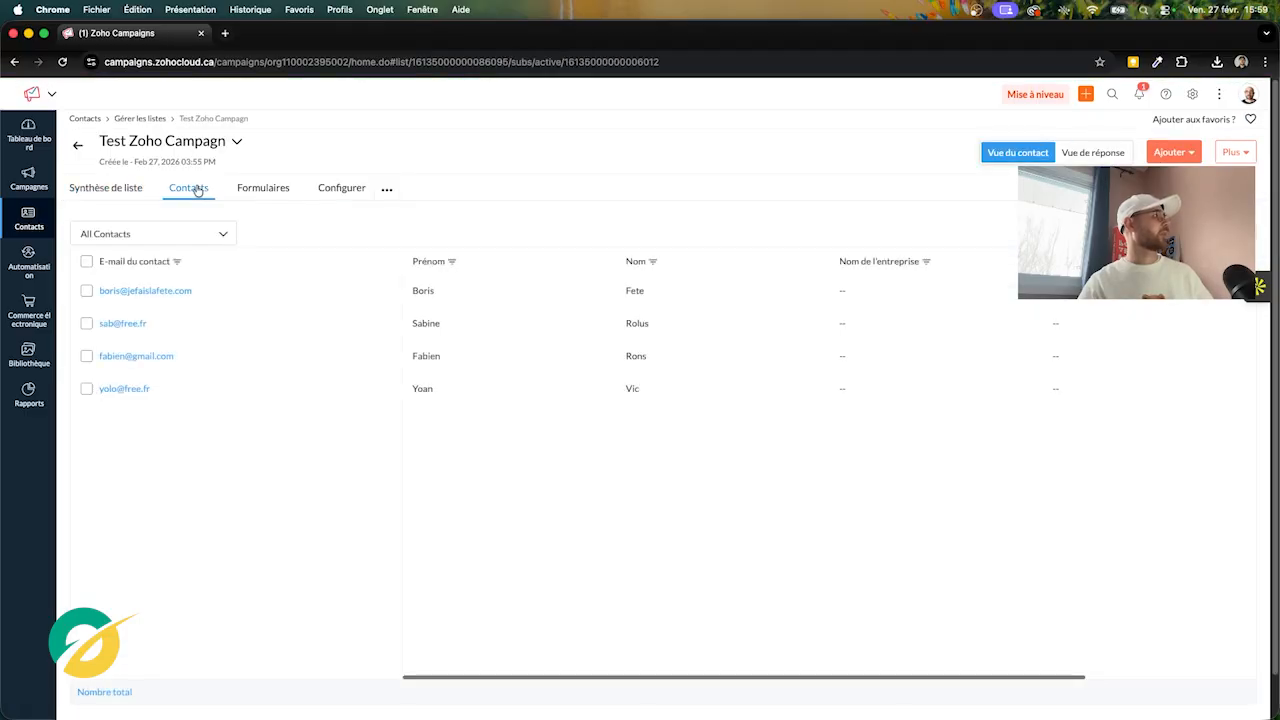